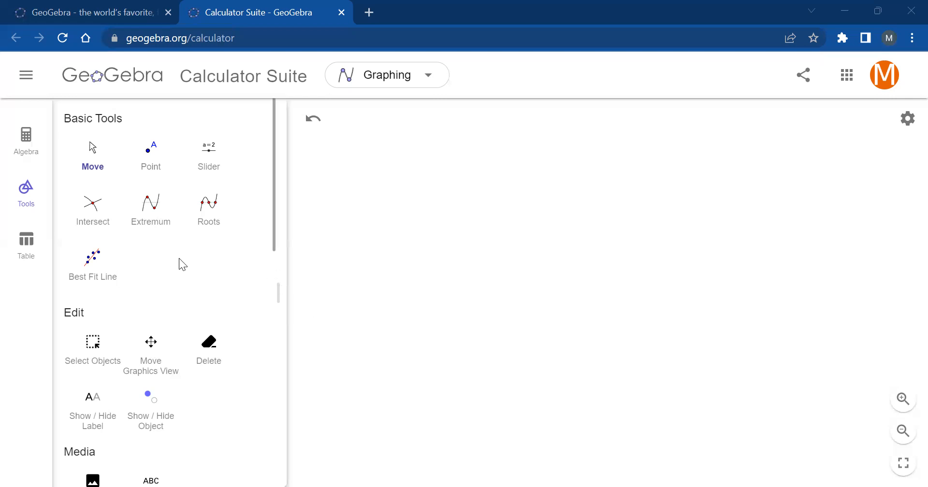
# - Show the construction tools and expand the list to the full set
pyautogui.click(26, 198)
pyautogui.click(28, 195)
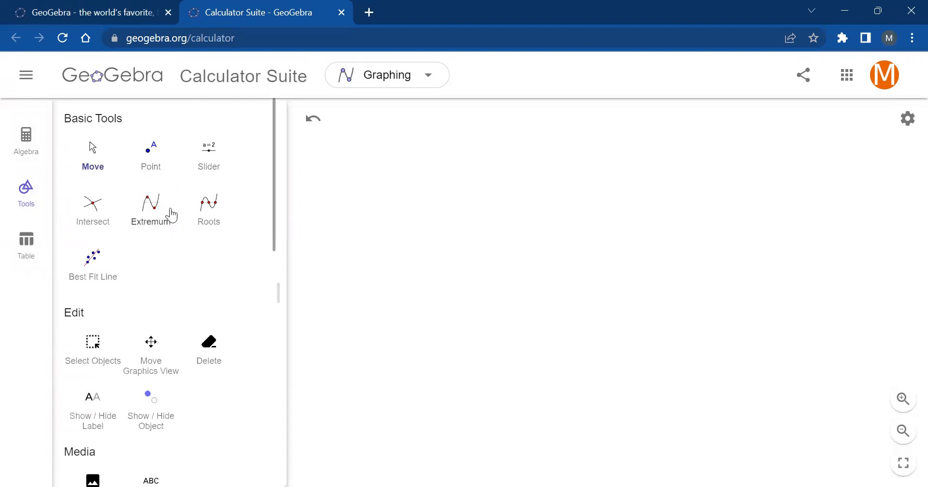
pyautogui.scroll(-10, 174, 207)
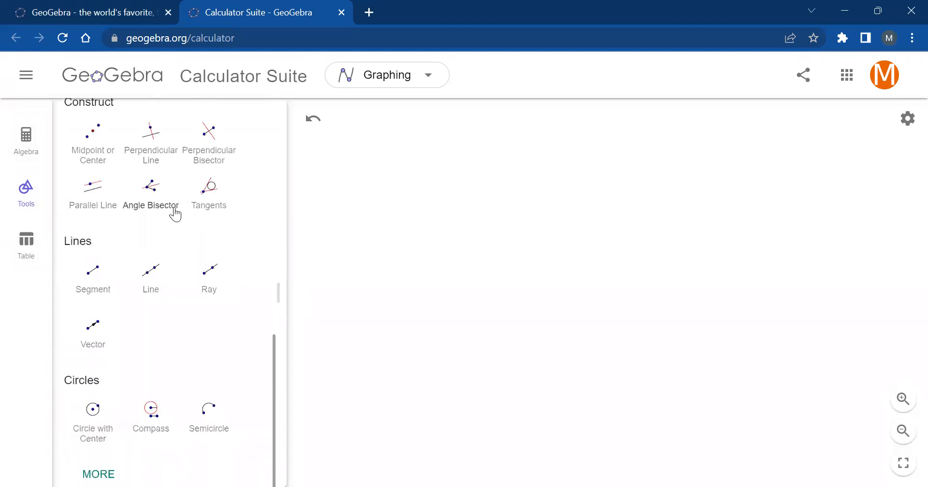
pyautogui.click(94, 471)
pyautogui.scroll(-15, 128, 343)
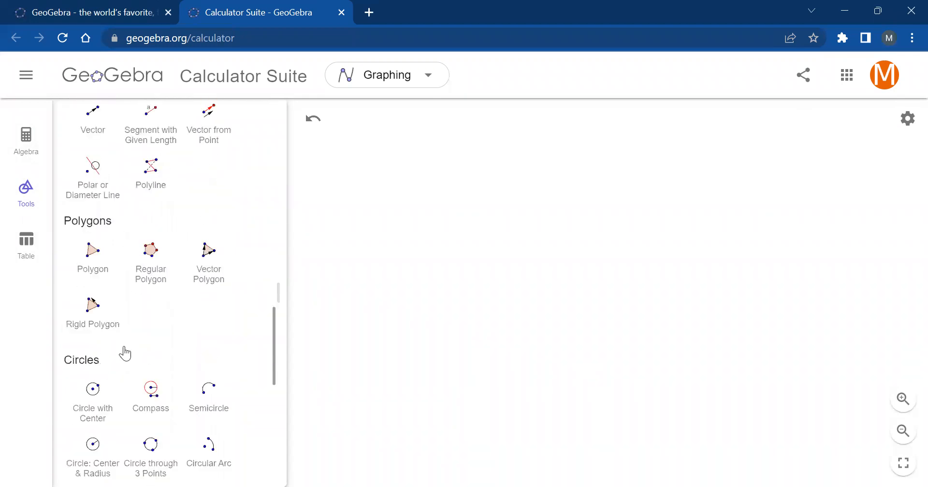
# - Examine the tool categories, from the basic, media and measuring tools through construction, lines, polygons and circles
pyautogui.scroll(7, 116, 360)
pyautogui.scroll(10, 112, 360)
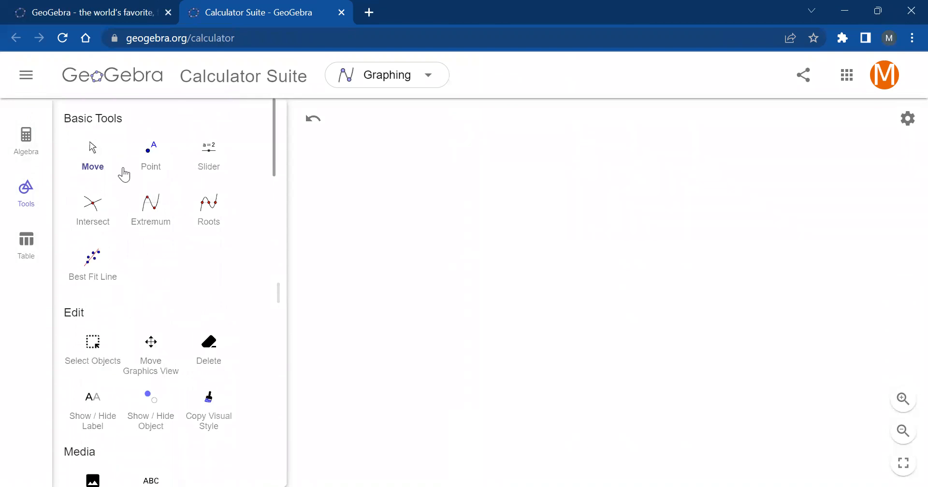
pyautogui.scroll(-5, 122, 183)
pyautogui.scroll(2, 122, 185)
pyautogui.scroll(3, 118, 174)
pyautogui.scroll(-4, 135, 188)
pyautogui.scroll(-3, 165, 196)
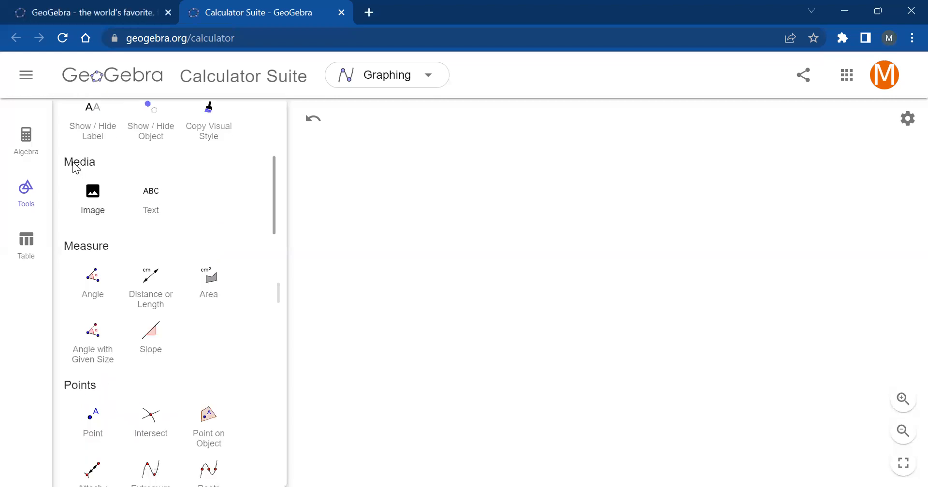
pyautogui.scroll(-4, 169, 187)
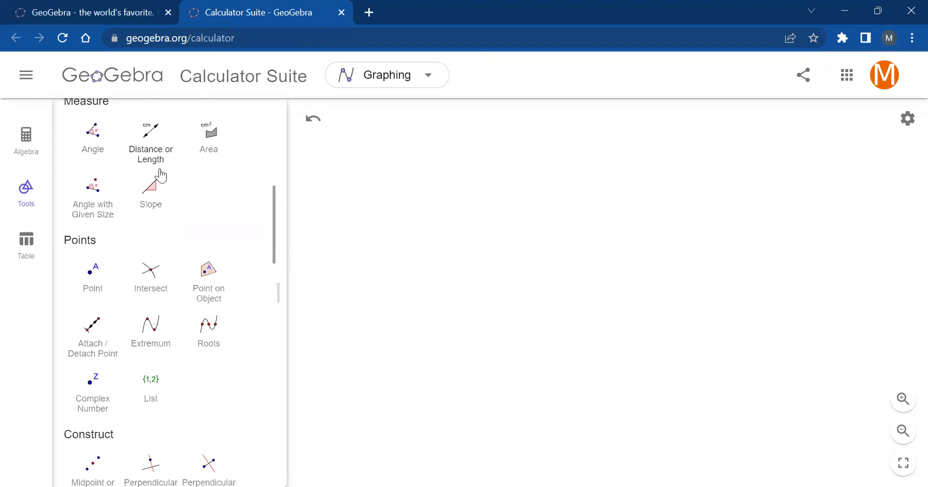
pyautogui.scroll(-5, 185, 220)
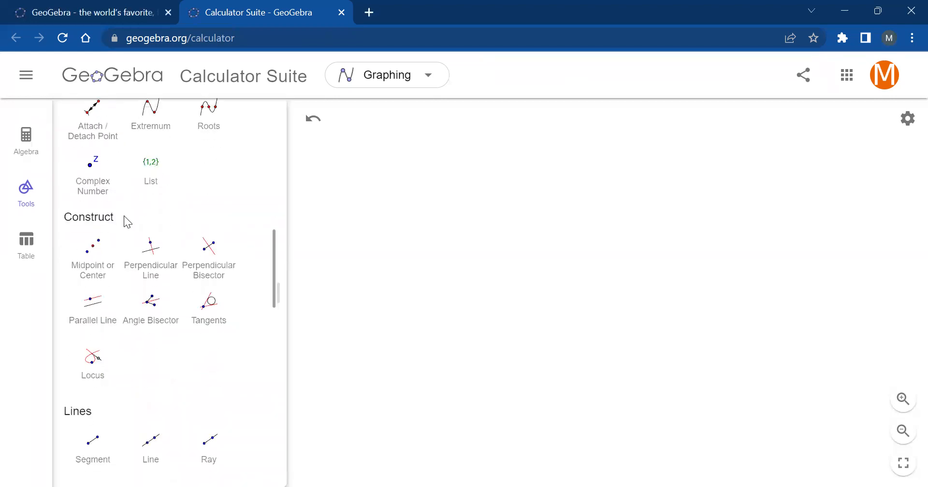
pyautogui.scroll(-3, 211, 227)
pyautogui.scroll(-6, 184, 256)
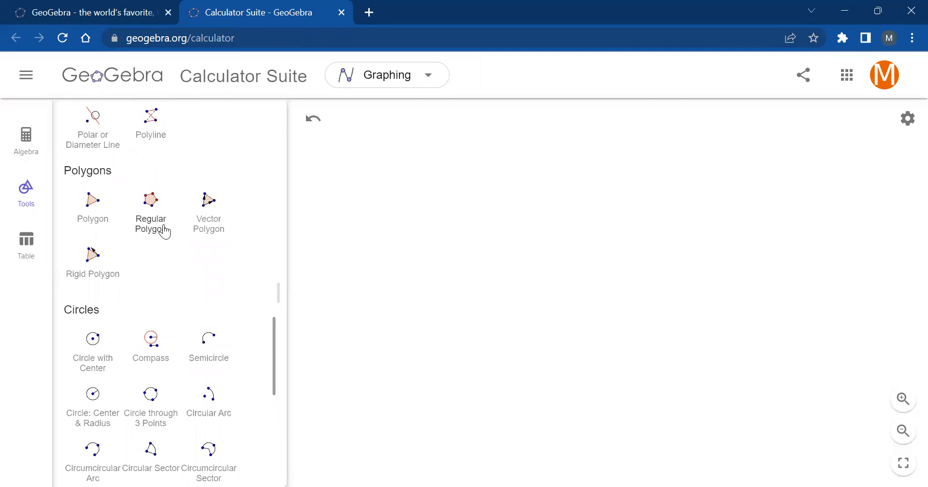
# - Draw a closed triangle ABC with the Polygon tool, placing A and B near the same height and C below between them
pyautogui.click(93, 207)
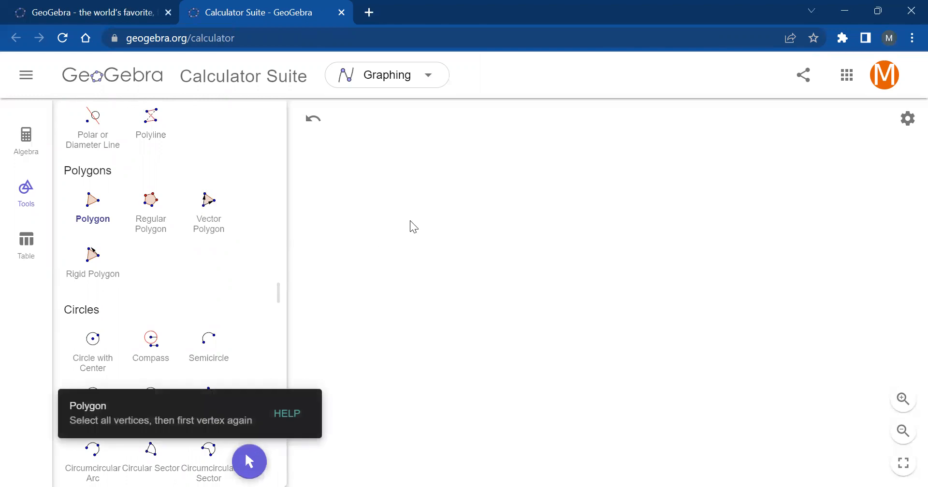
pyautogui.click(418, 208)
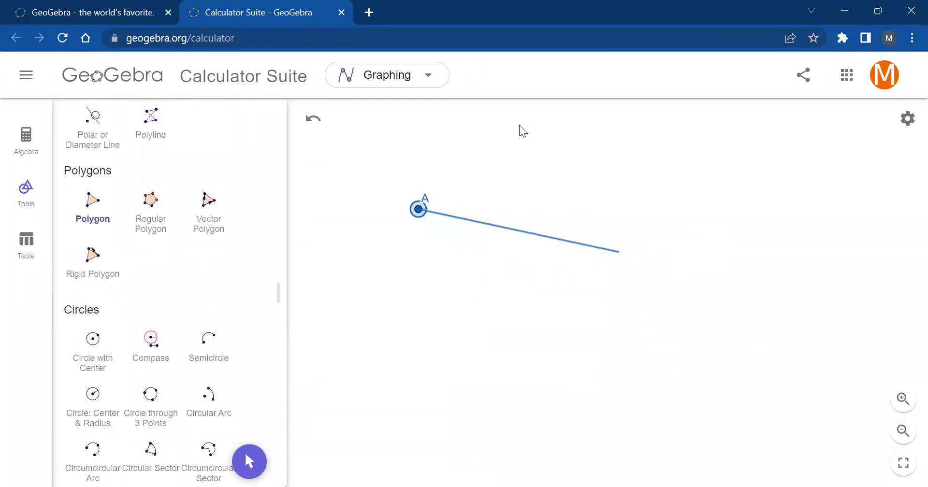
pyautogui.click(656, 223)
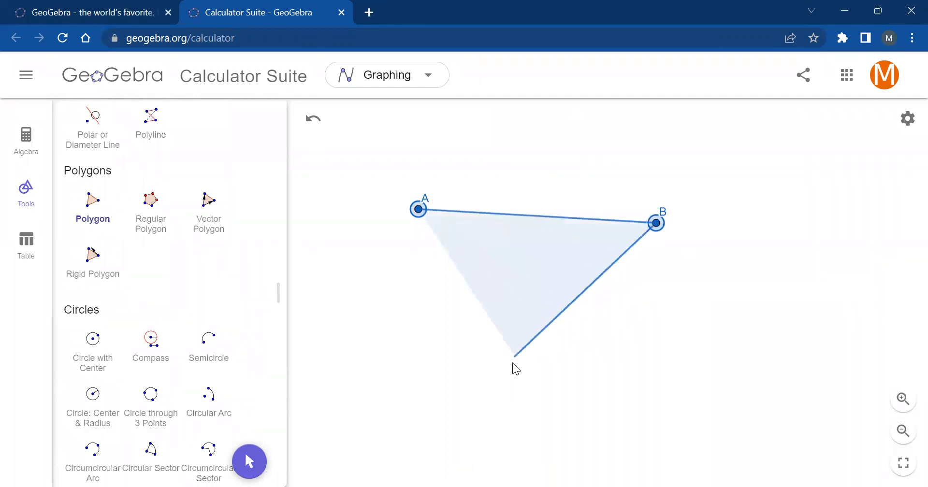
pyautogui.click(510, 366)
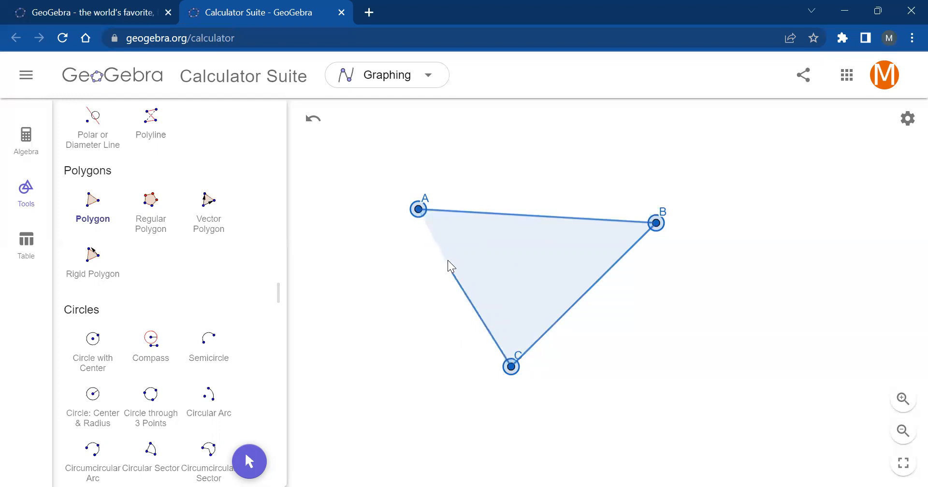
pyautogui.click(418, 210)
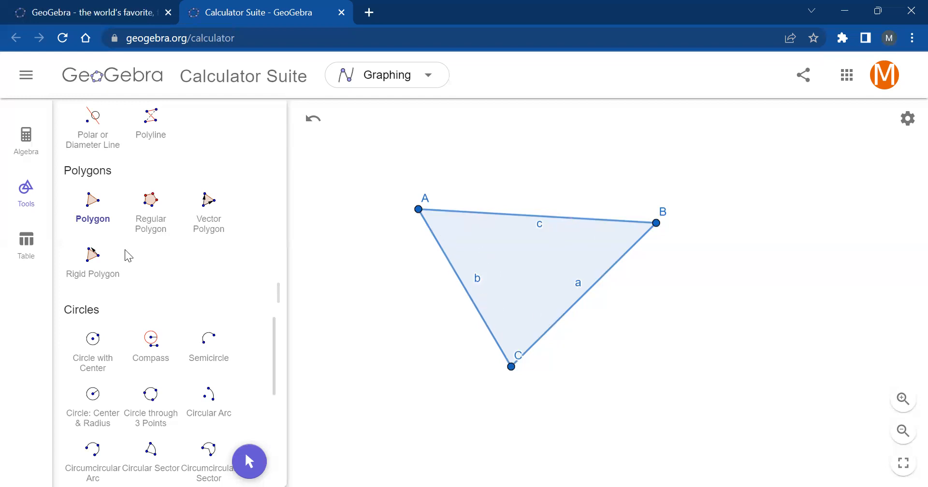
# - Construct the perpendicular bisectors of triangle sides c, b and a
pyautogui.scroll(5, 145, 261)
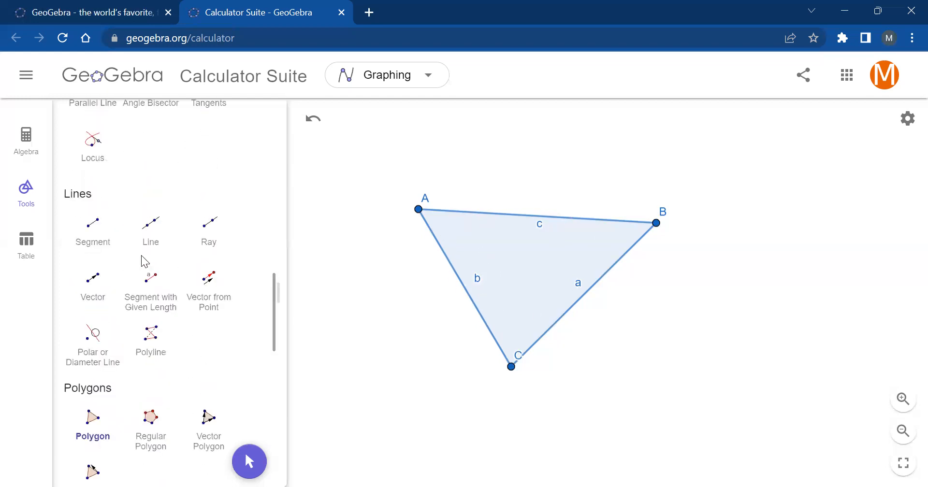
pyautogui.scroll(2, 141, 293)
pyautogui.scroll(3, 140, 289)
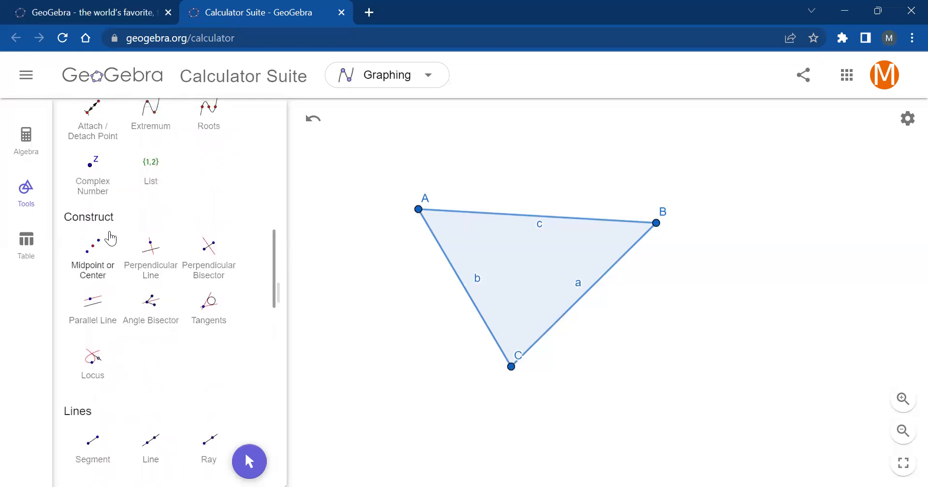
pyautogui.scroll(-2, 118, 202)
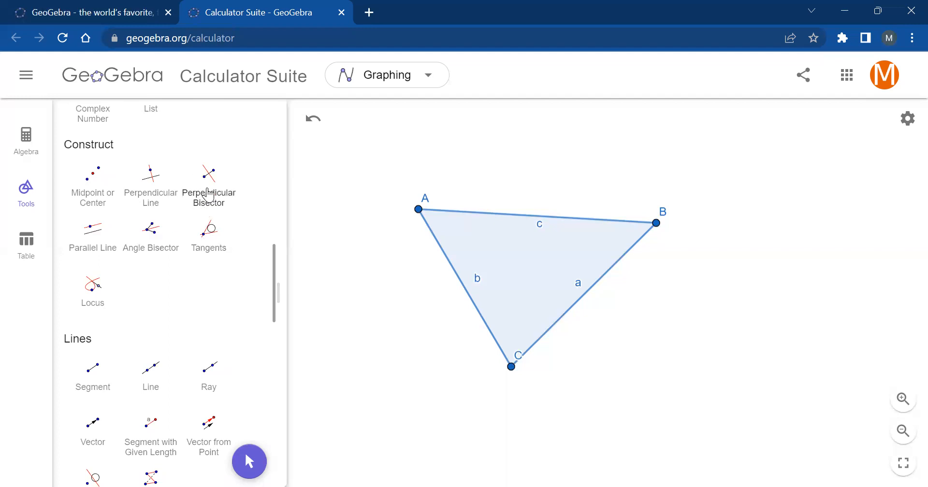
pyautogui.click(219, 198)
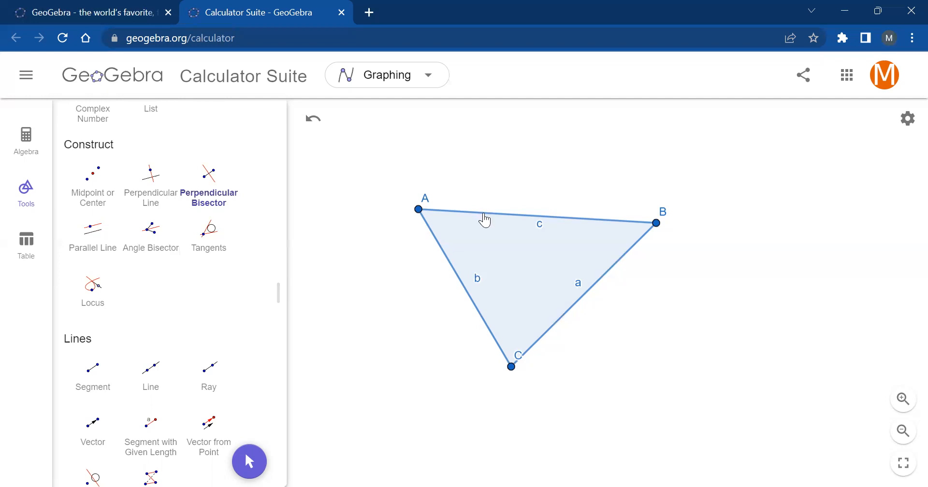
pyautogui.click(485, 219)
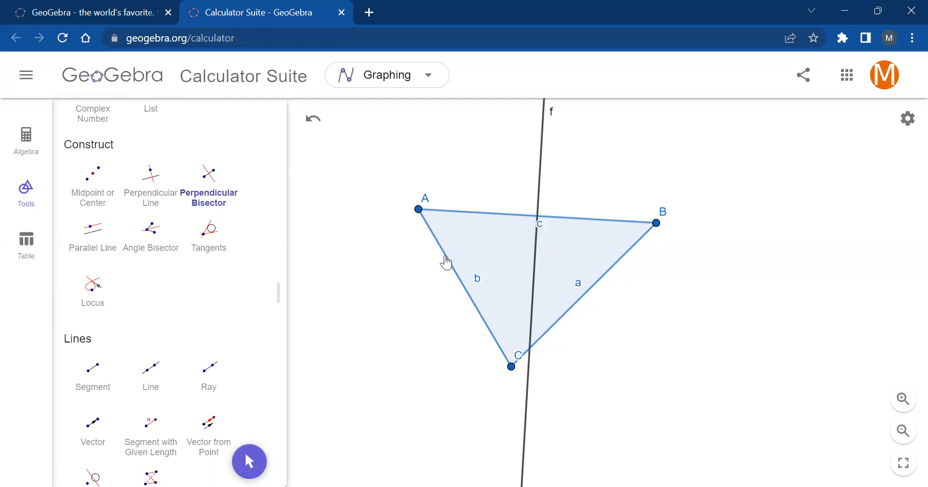
pyautogui.click(446, 263)
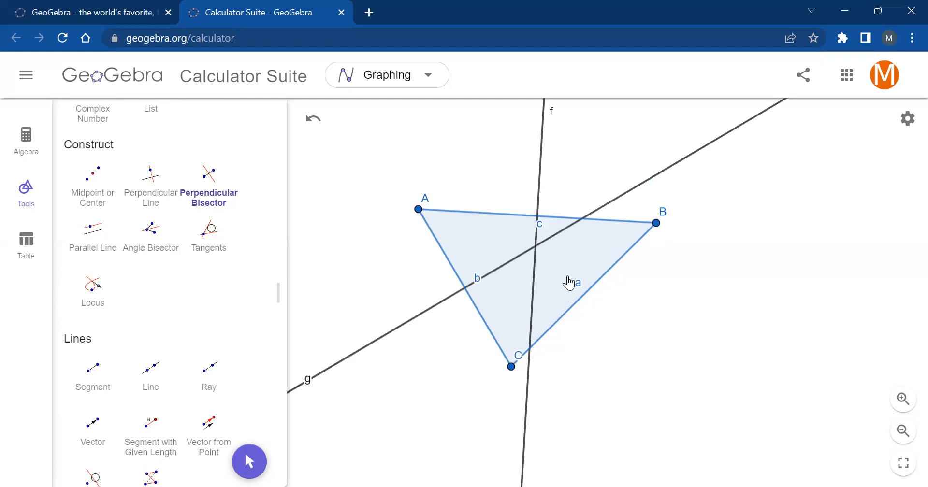
pyautogui.click(607, 274)
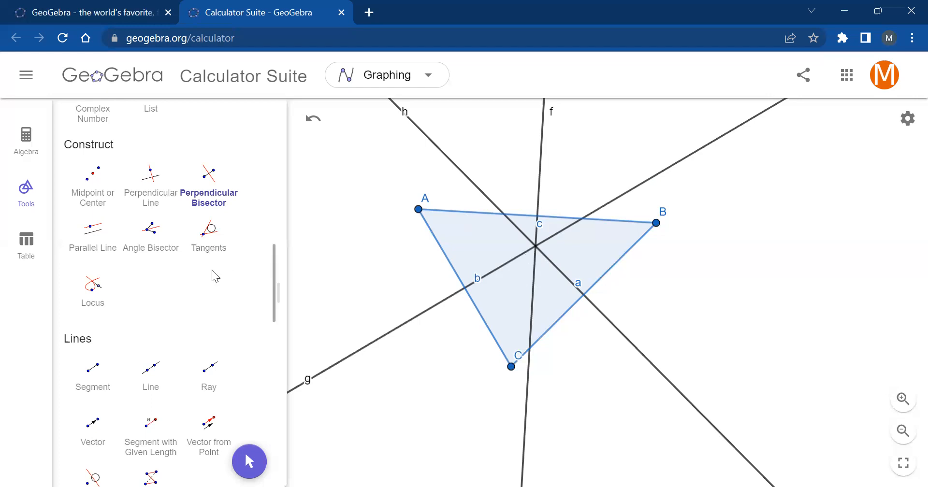
# - Place a point where the three perpendicular bisectors intersect
pyautogui.scroll(10, 189, 273)
pyautogui.scroll(5, 188, 273)
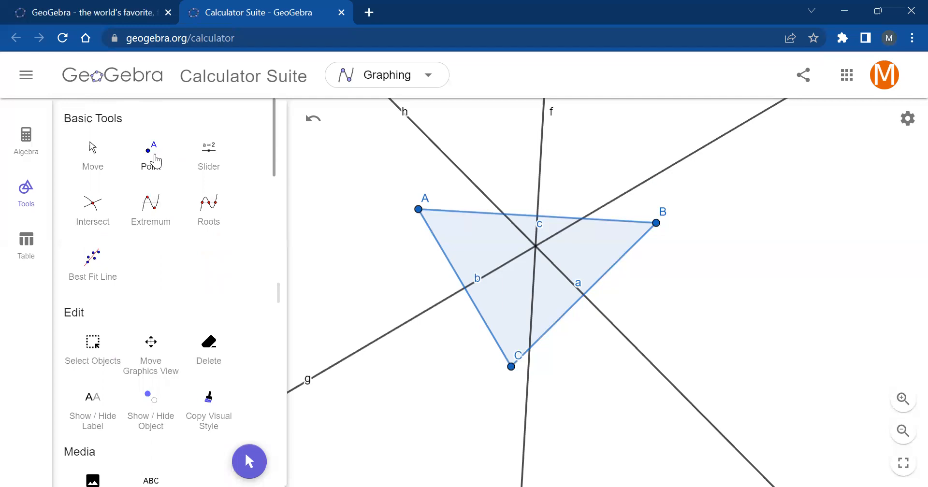
pyautogui.click(165, 160)
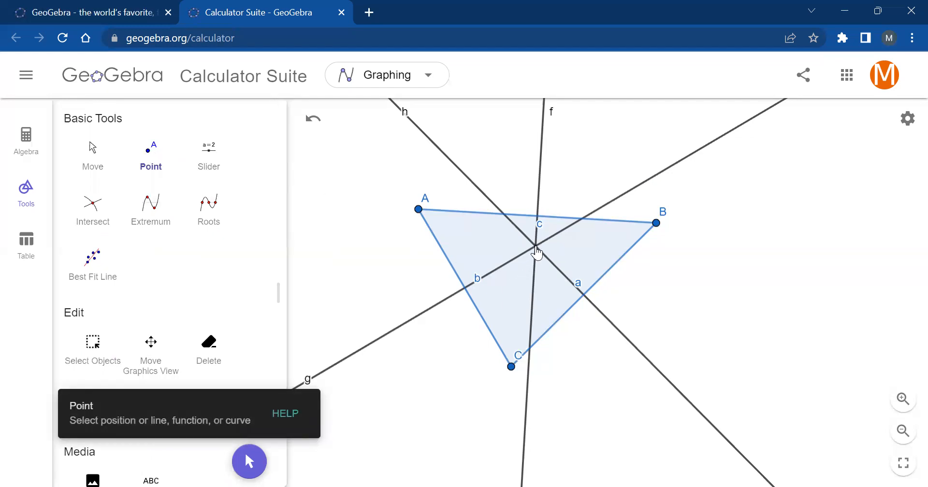
pyautogui.click(536, 247)
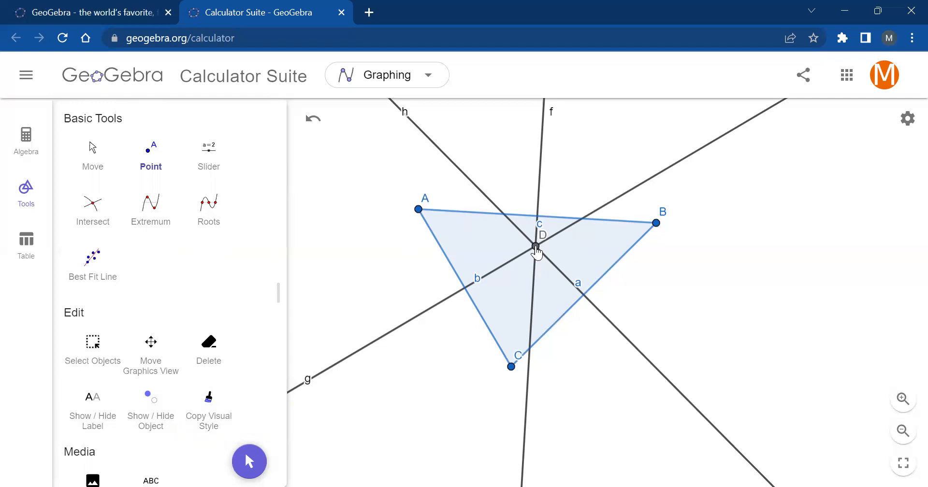
# - Give the bisectors' intersection point the caption "Circumcenter" in its settings
pyautogui.rightClick(536, 247)
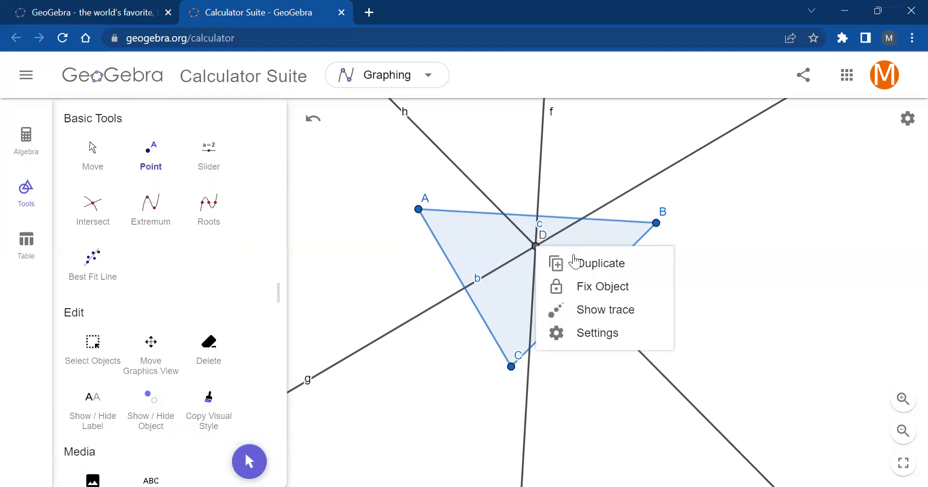
pyautogui.click(591, 333)
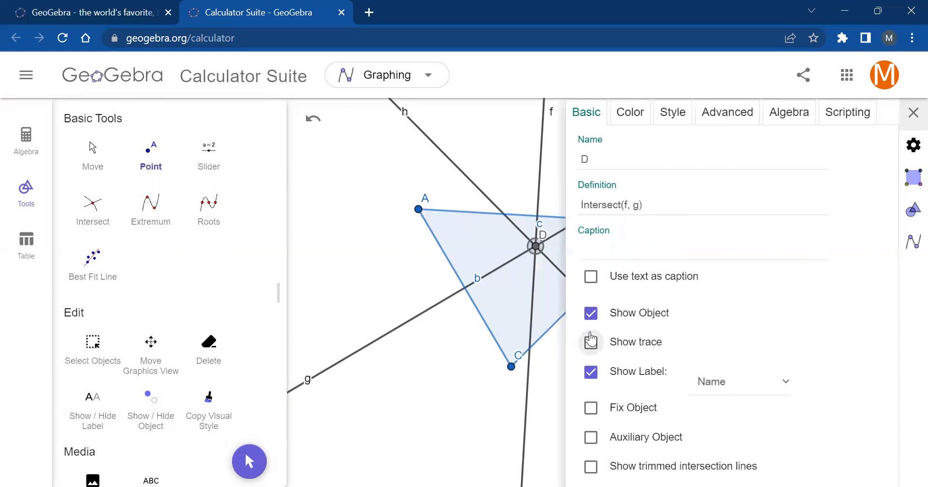
pyautogui.click(595, 158)
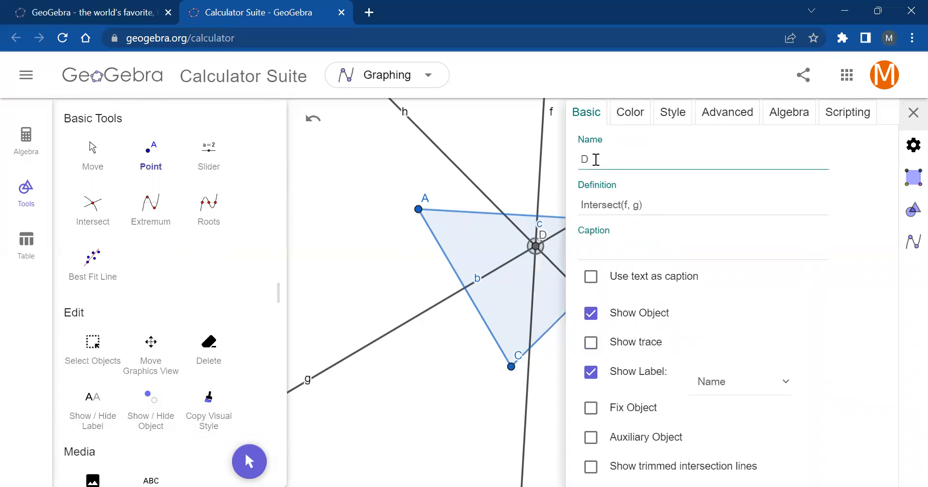
pyautogui.click(603, 240)
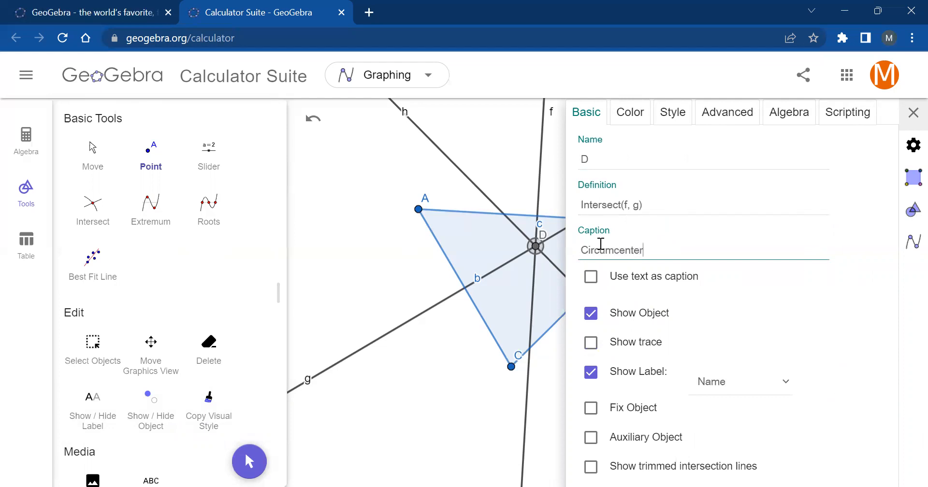
pyautogui.press('Return')
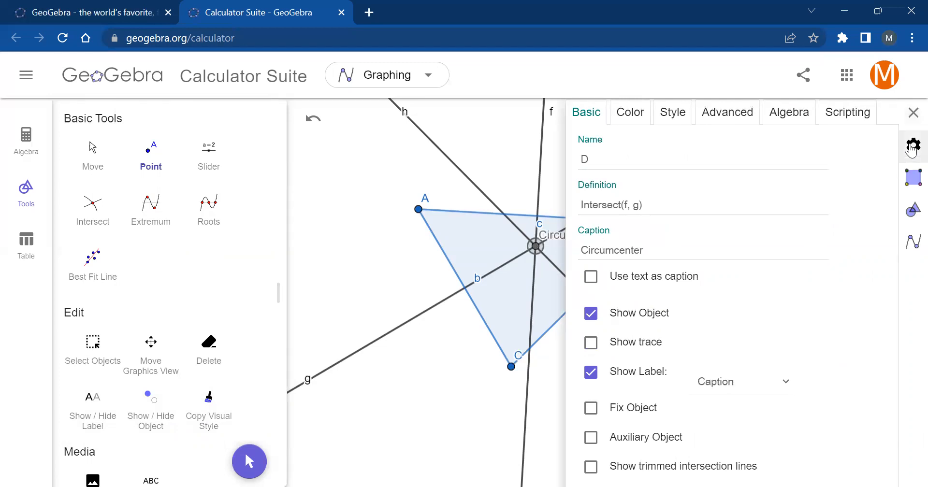
pyautogui.click(913, 113)
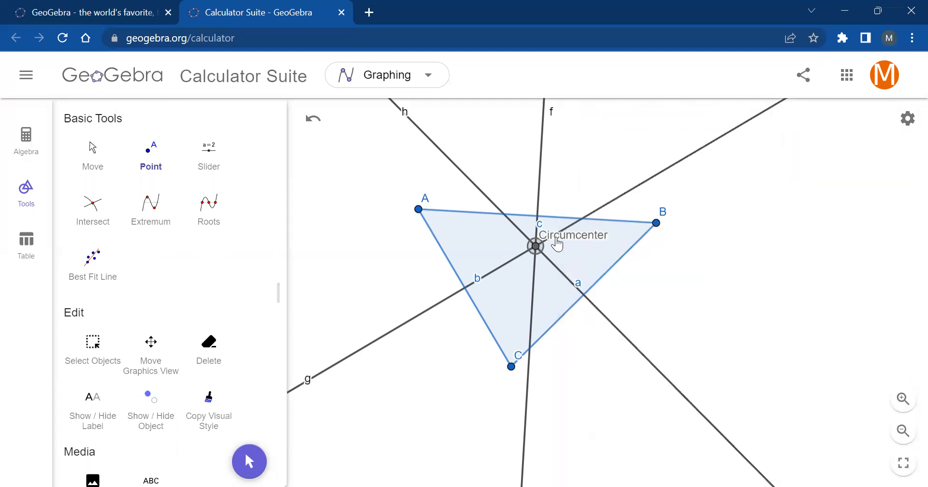
# - Move vertex A to several positions to reshape the triangle, leaving it above and further out from its original place
pyautogui.click(92, 160)
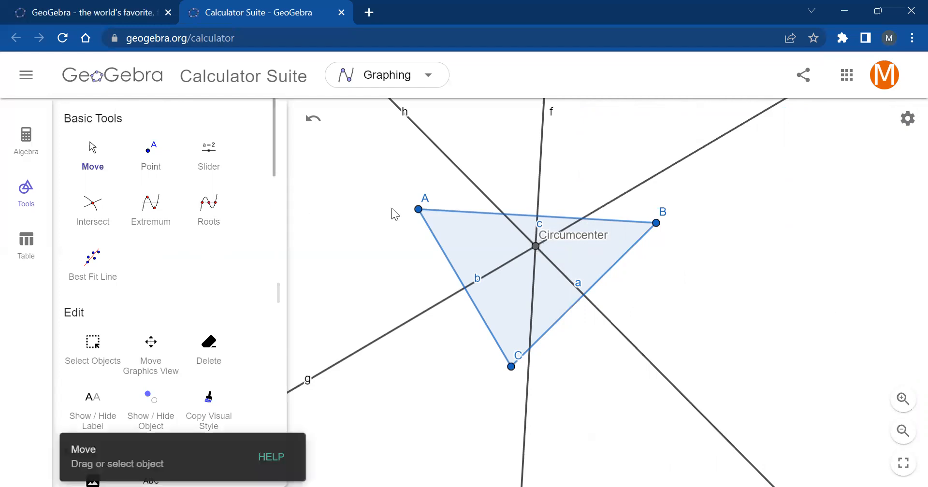
pyautogui.moveTo(412, 214); pyautogui.dragTo(394, 184)
pyautogui.moveTo(385, 222); pyautogui.dragTo(322, 273)
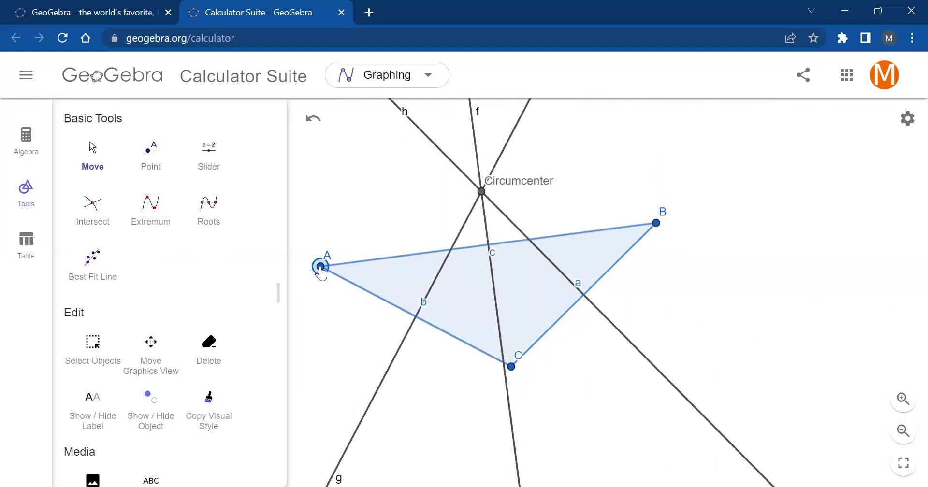
pyautogui.moveTo(320, 267); pyautogui.dragTo(362, 139)
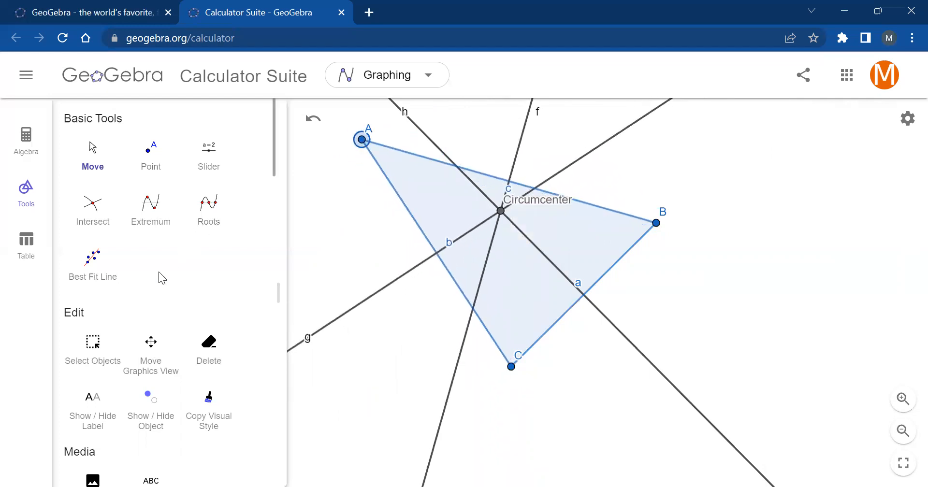
pyautogui.scroll(-5, 159, 271)
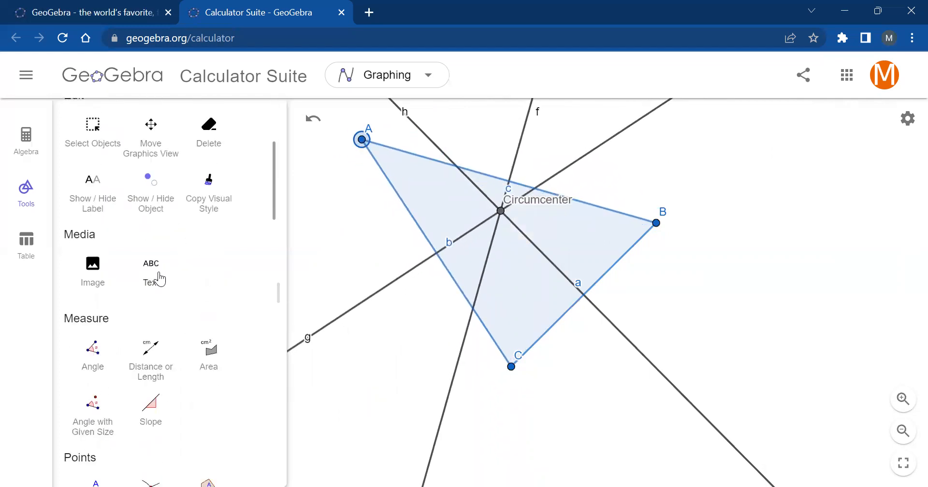
pyautogui.scroll(-18, 159, 278)
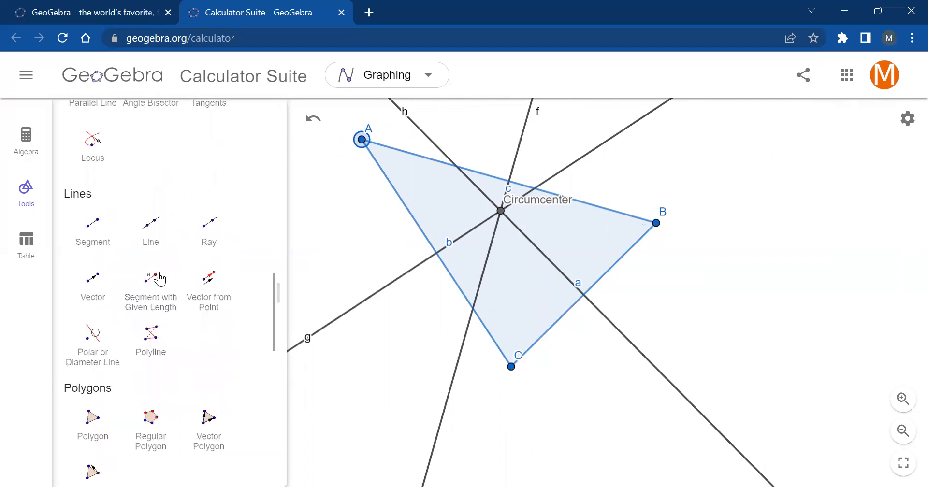
pyautogui.scroll(-10, 160, 279)
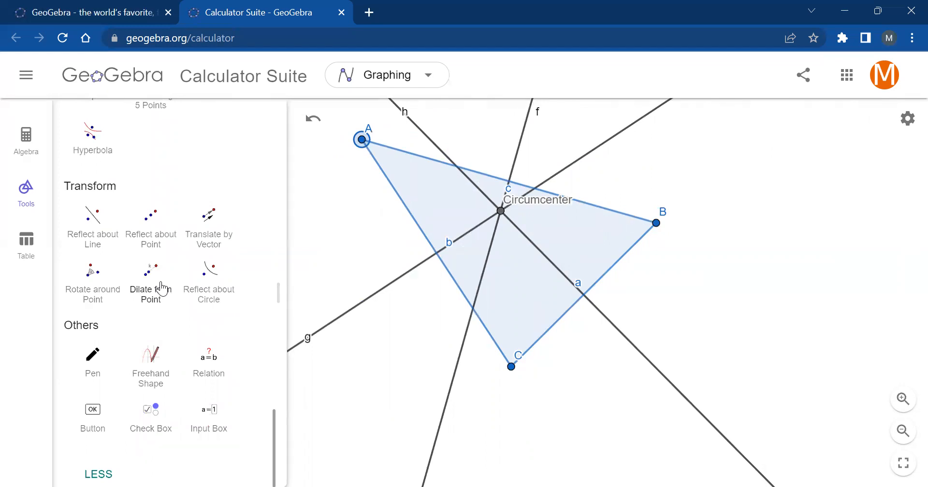
pyautogui.scroll(20, 162, 285)
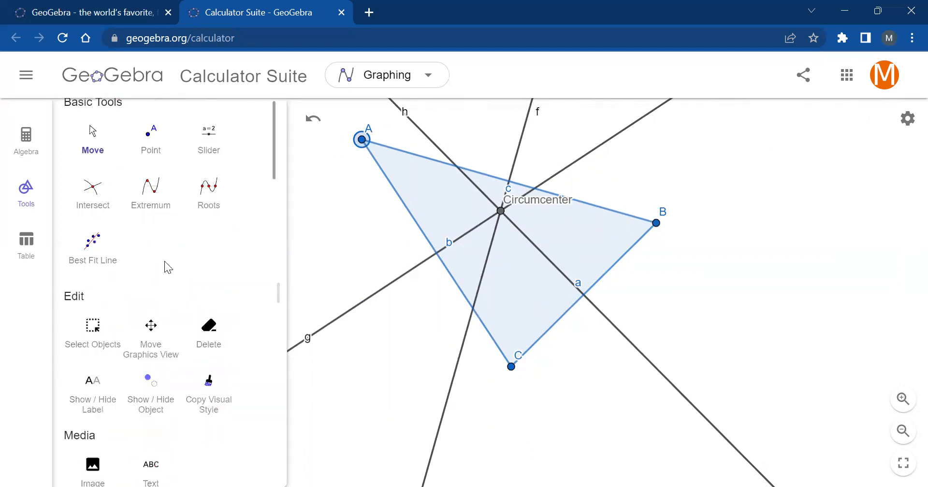
pyautogui.scroll(1, 163, 259)
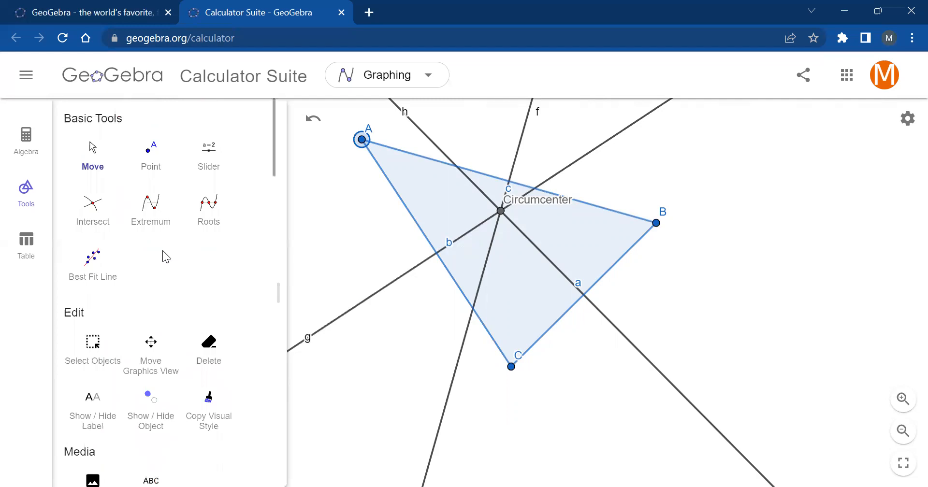
# - Add the text "The circumcenter can be inside or outside of the triangle." in the empty area beyond vertex B
pyautogui.scroll(-5, 162, 250)
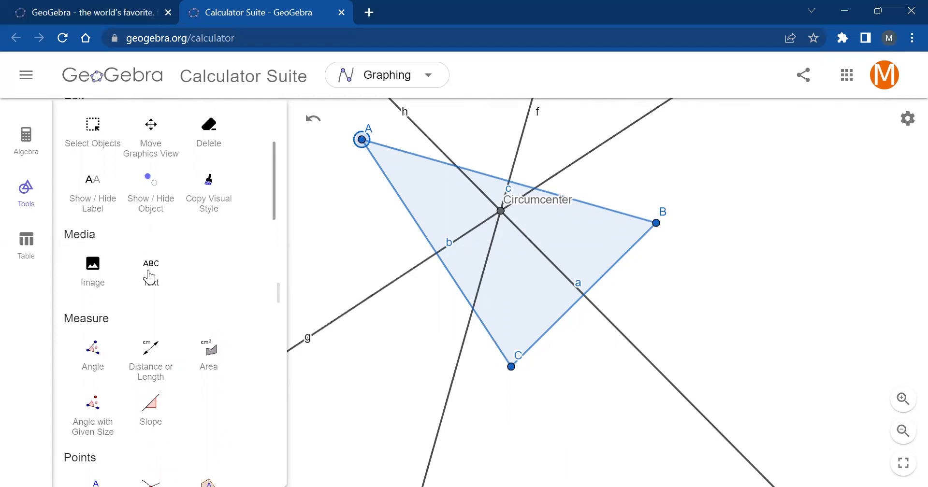
pyautogui.click(149, 278)
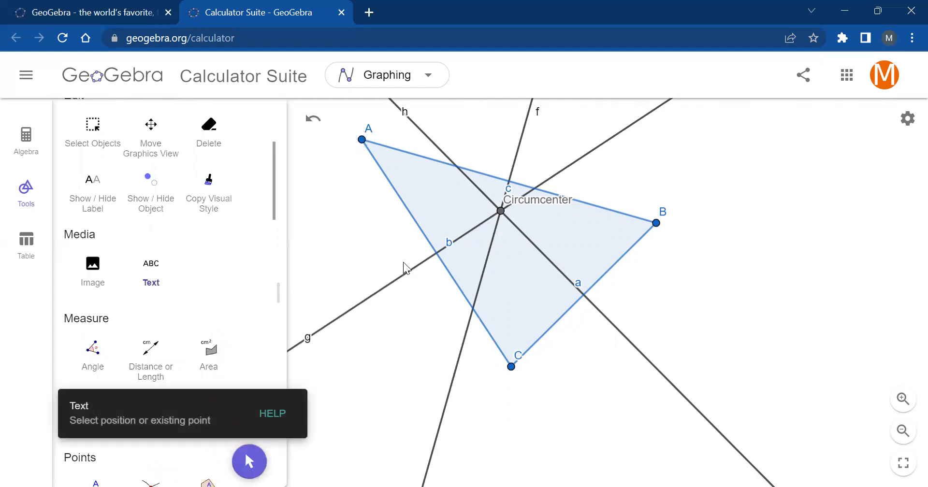
pyautogui.click(748, 261)
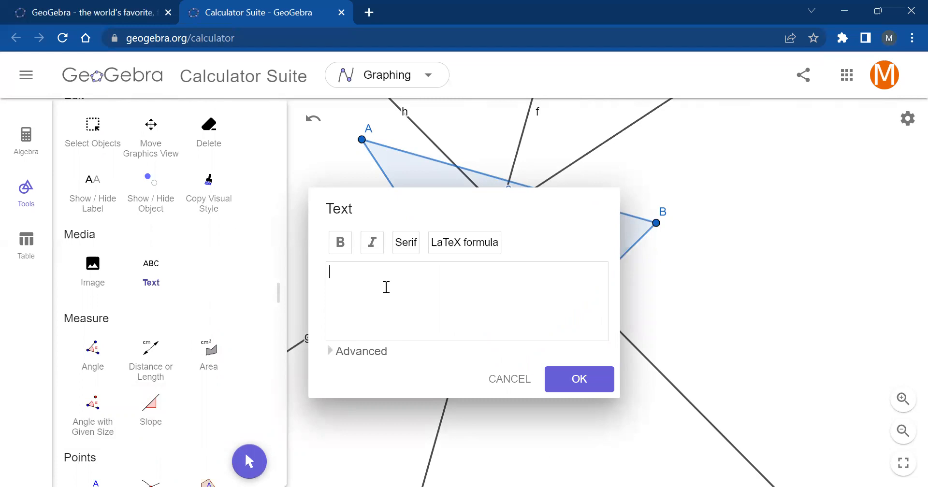
pyautogui.click(332, 352)
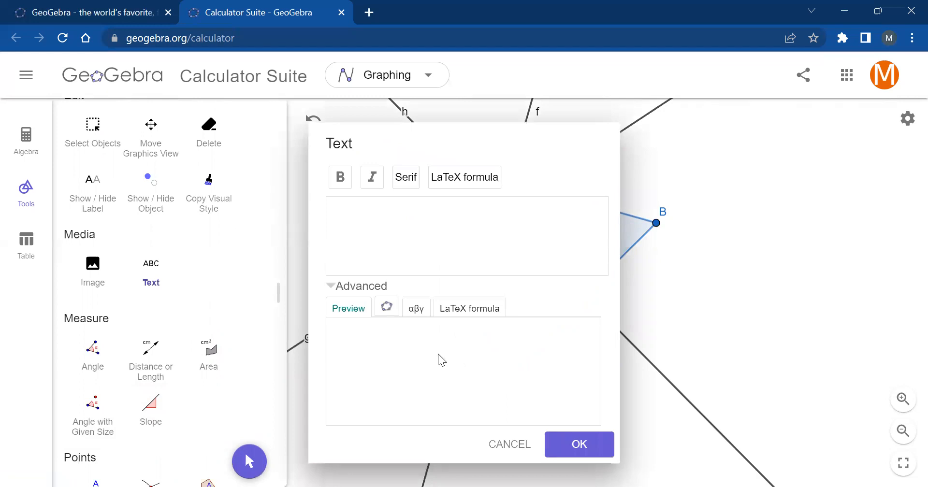
pyautogui.click(332, 288)
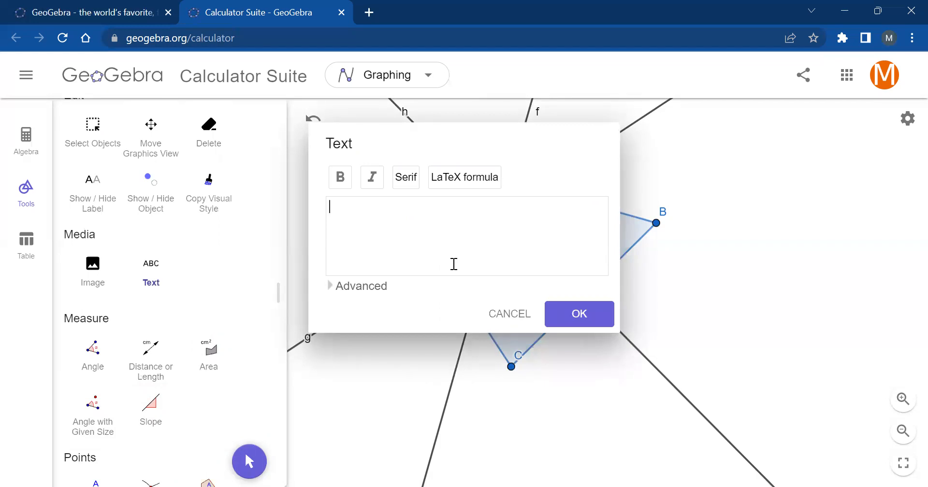
pyautogui.write('The circumcenter c')
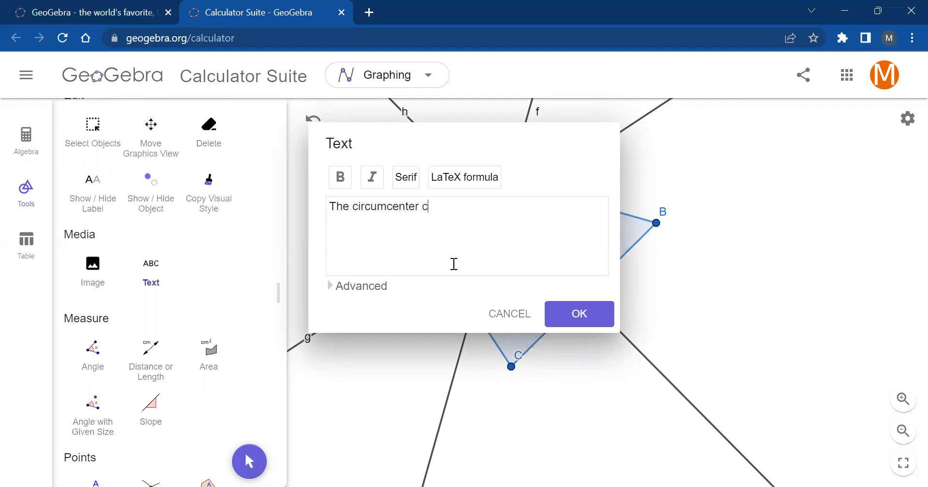
pyautogui.write('be ')
pyautogui.write('either ')
pyautogui.write('ins')
pyautogui.write('ide or outside of t')
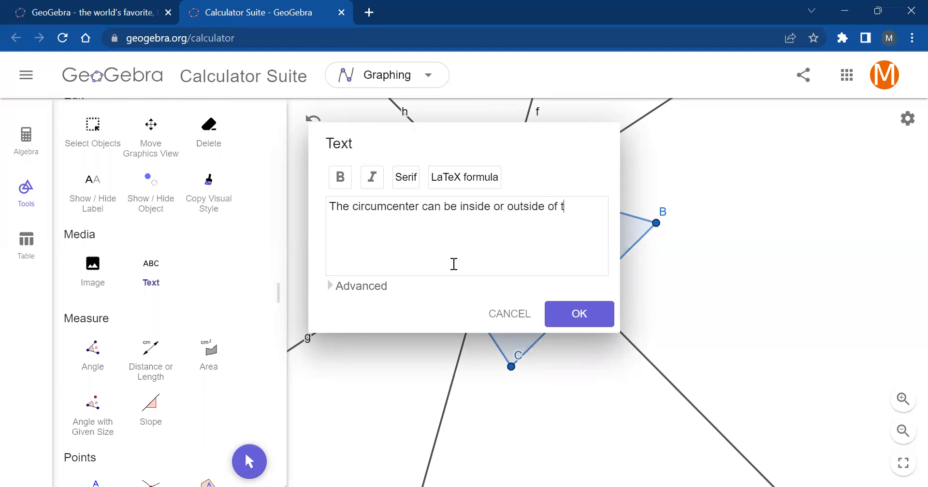
pyautogui.write('he triangle.')
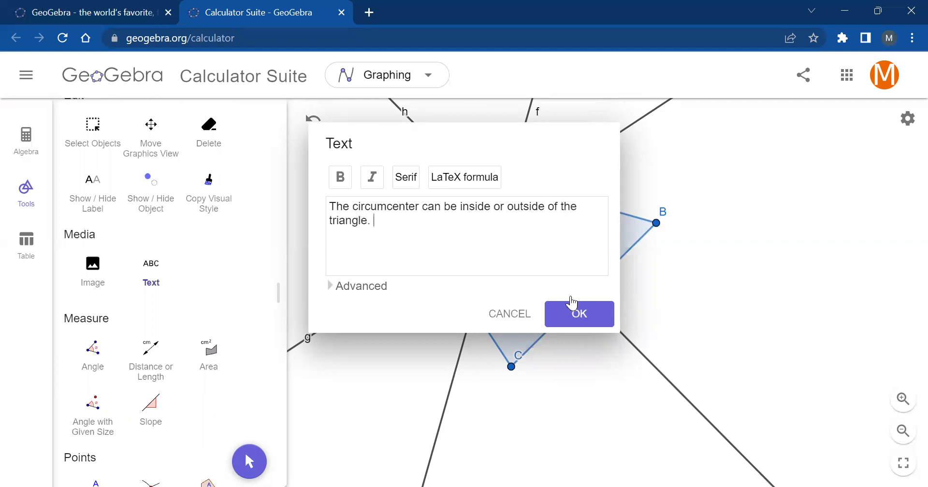
pyautogui.click(575, 310)
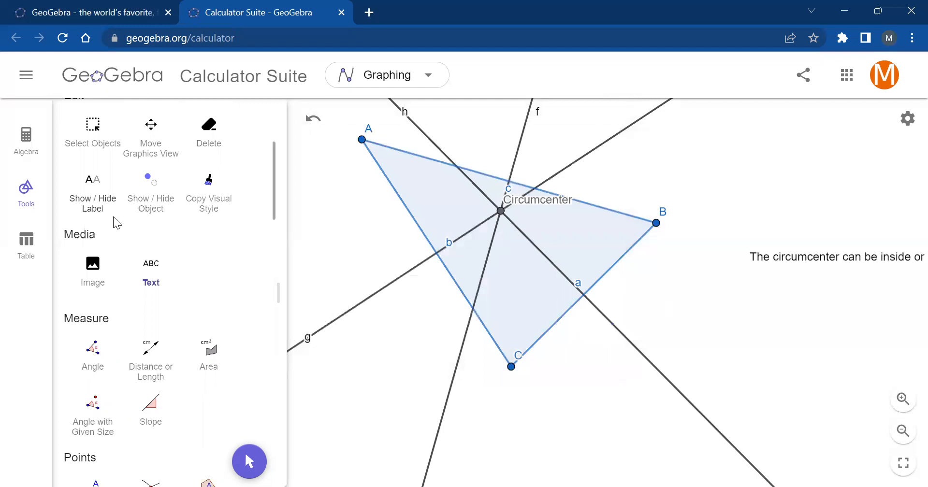
# - Set the text note's font size to Very Small and move the note to the open area beside vertex A
pyautogui.scroll(5, 111, 213)
pyautogui.click(101, 164)
pyautogui.moveTo(868, 266); pyautogui.dragTo(841, 314)
pyautogui.scroll(-6, 758, 271)
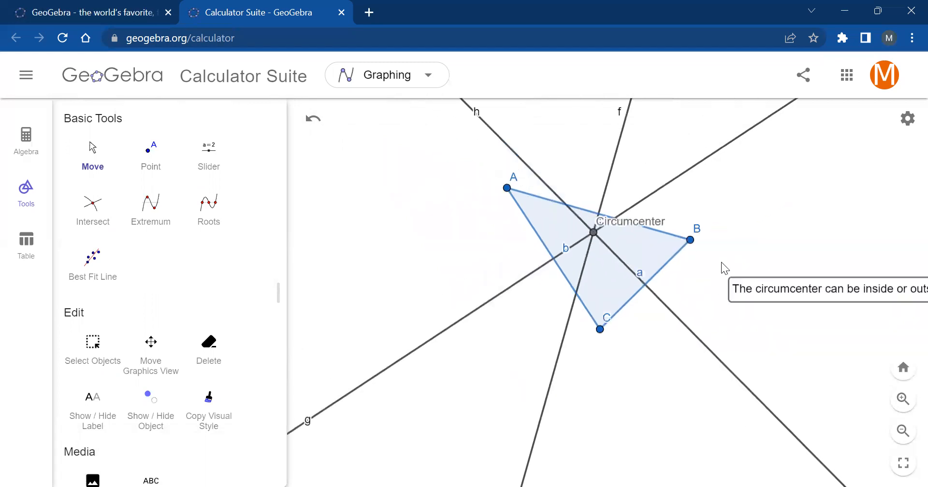
pyautogui.click(793, 276)
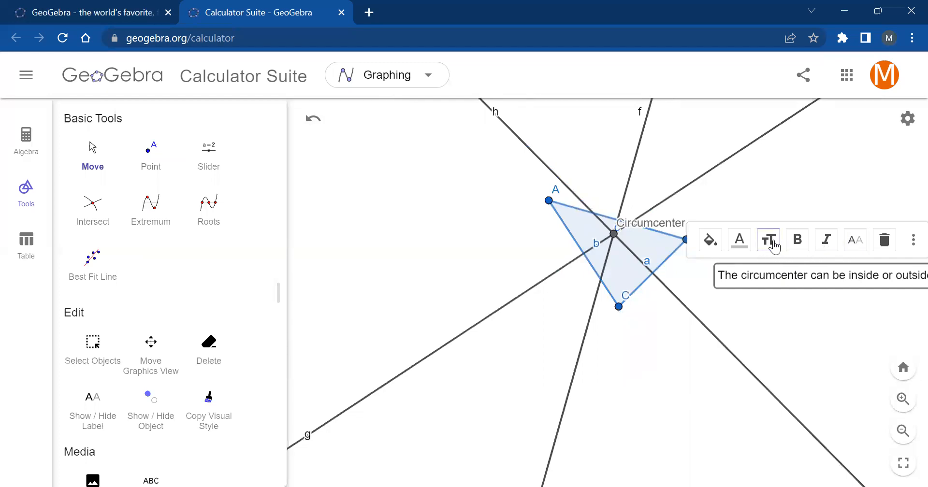
pyautogui.click(769, 243)
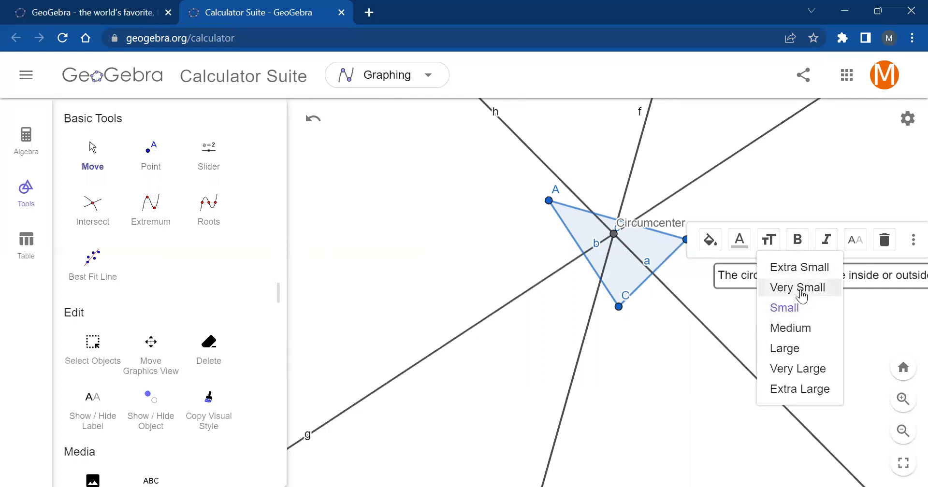
pyautogui.click(800, 289)
pyautogui.moveTo(822, 283); pyautogui.dragTo(417, 172)
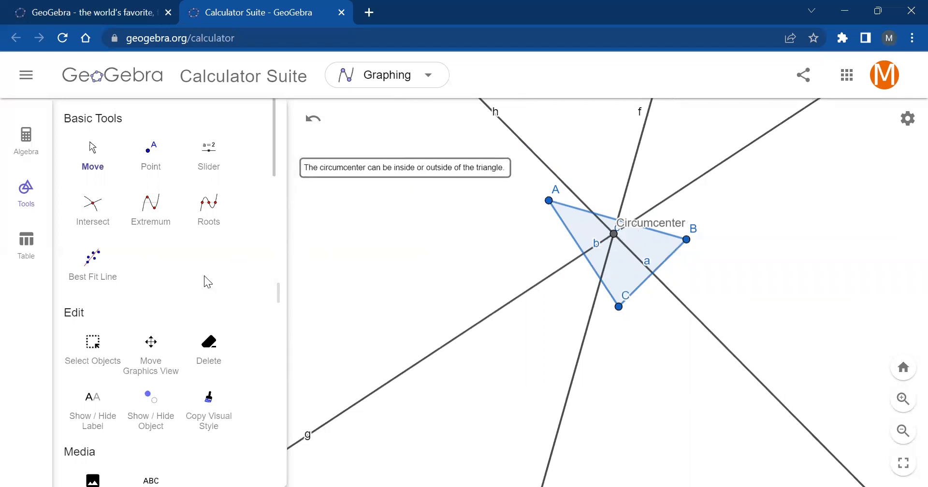
# - Add a second text below the first note: "The circumcenter is the point where the perpendicular bisectors meet."
pyautogui.scroll(-5, 146, 305)
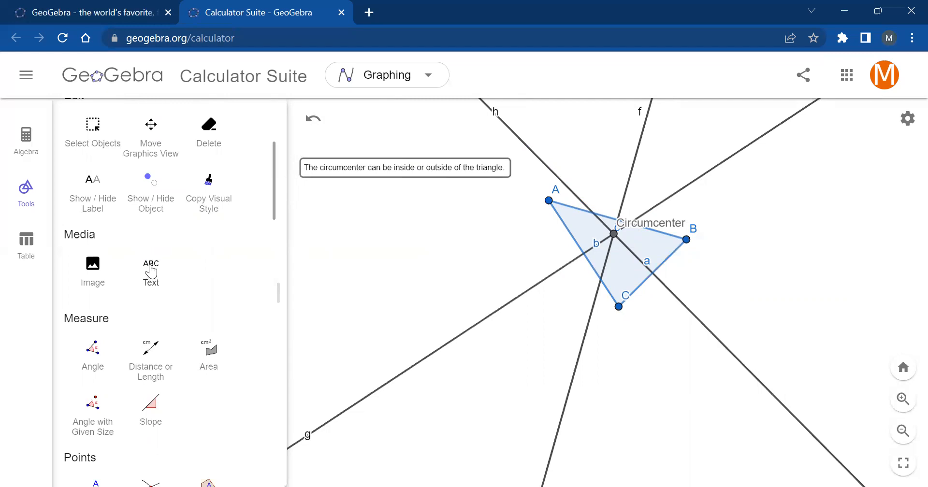
pyautogui.click(148, 270)
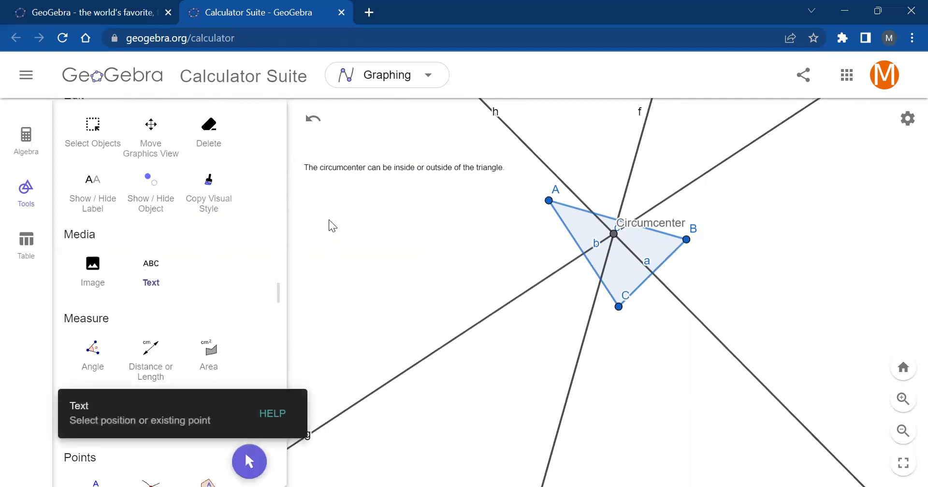
pyautogui.click(307, 208)
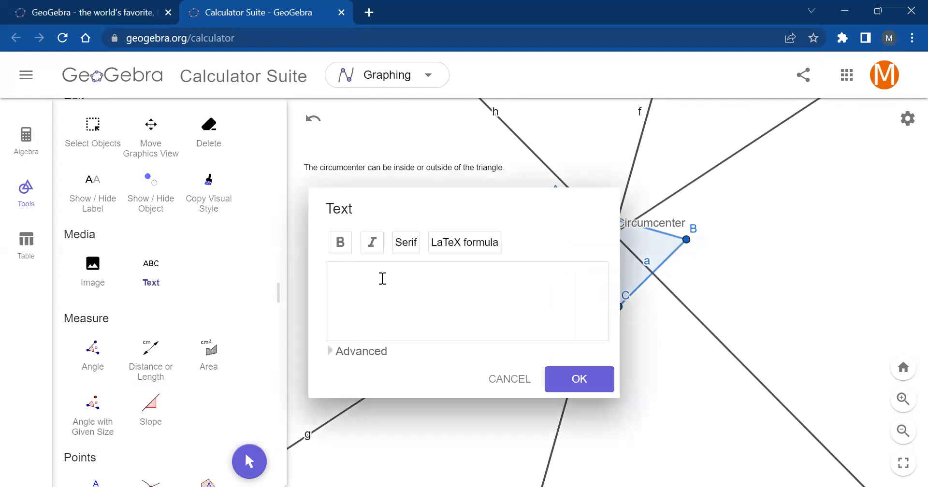
pyautogui.write('The circumcenter is the pon')
pyautogui.write('nt wehere the perp')
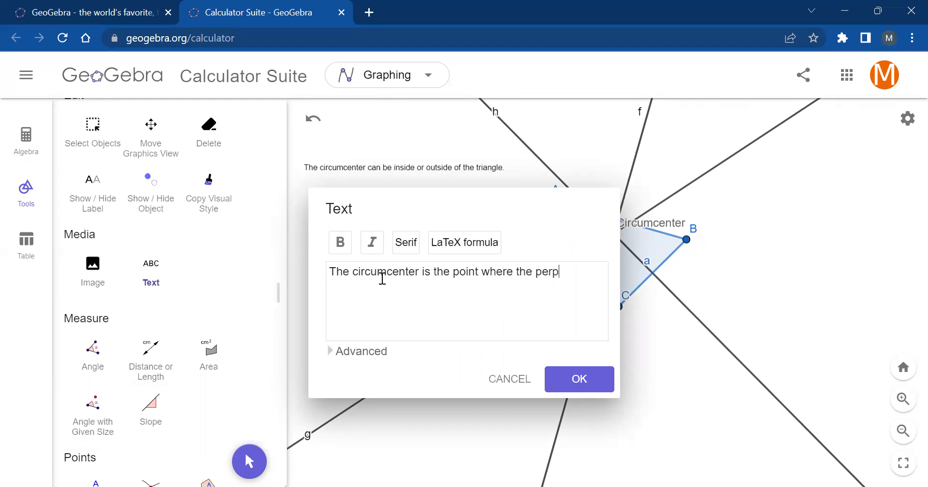
pyautogui.write('endicular bisectors meet.')
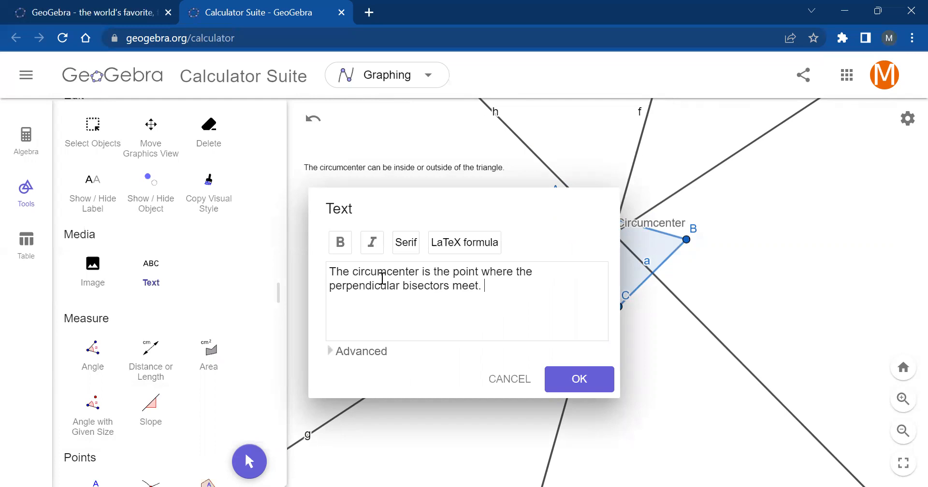
pyautogui.click(586, 378)
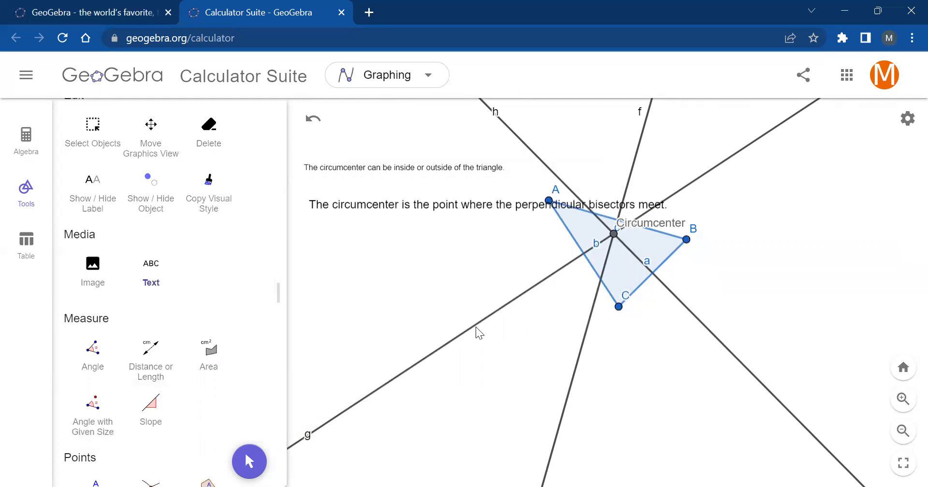
# - Set the font size of the "inside or outside of the triangle" note to Small in its settings
pyautogui.rightClick(375, 166)
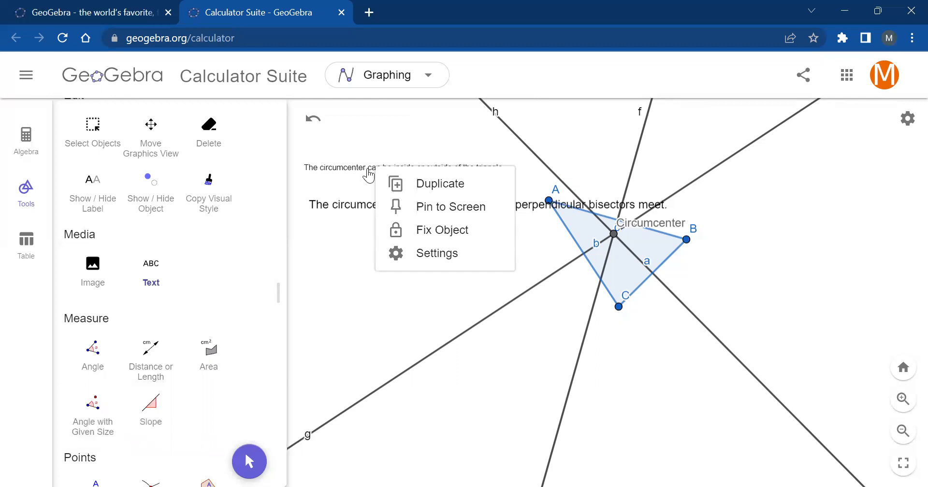
pyautogui.click(364, 170)
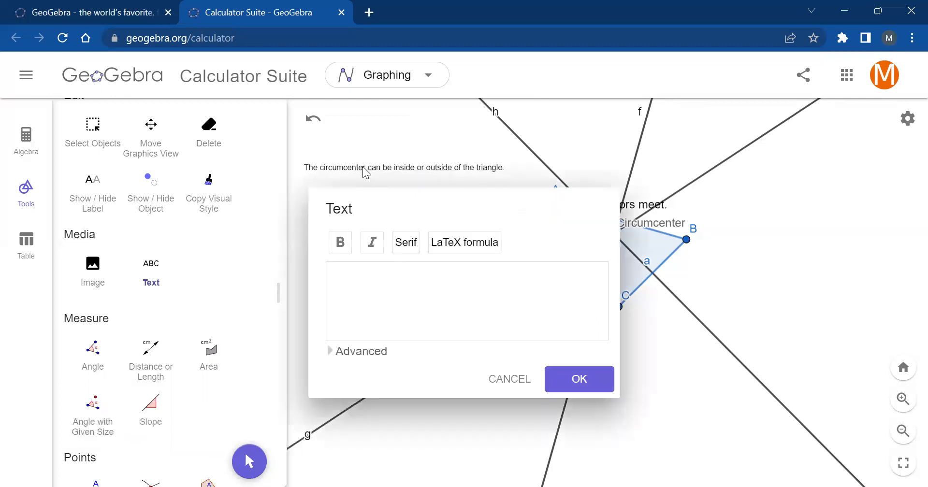
pyautogui.click(510, 379)
pyautogui.rightClick(419, 169)
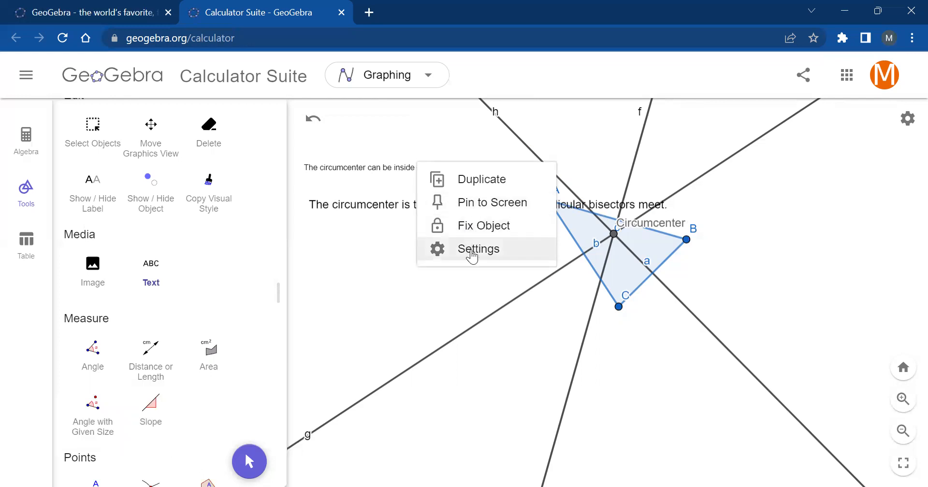
pyautogui.click(471, 249)
pyautogui.click(626, 115)
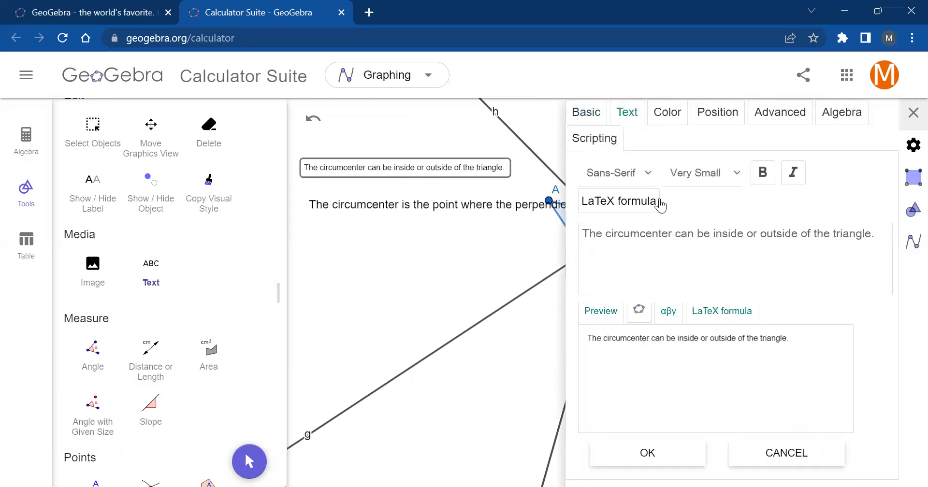
pyautogui.click(718, 176)
pyautogui.click(685, 229)
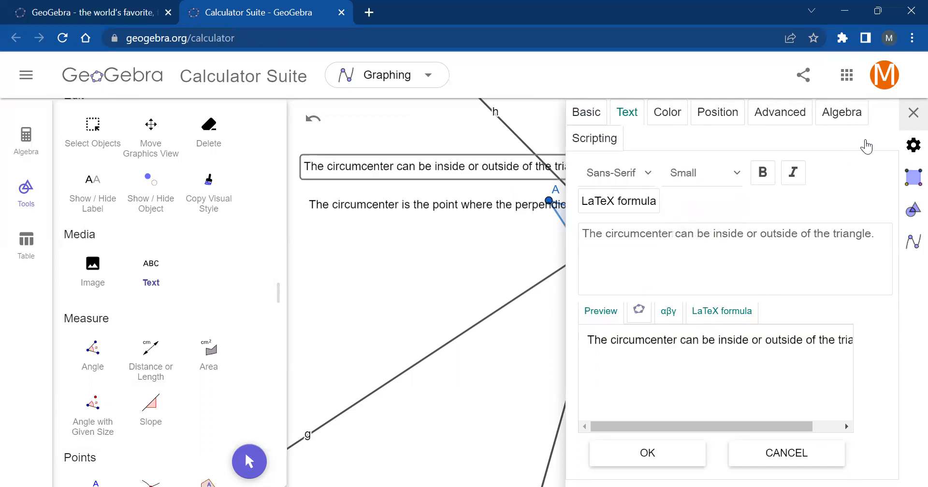
pyautogui.click(912, 114)
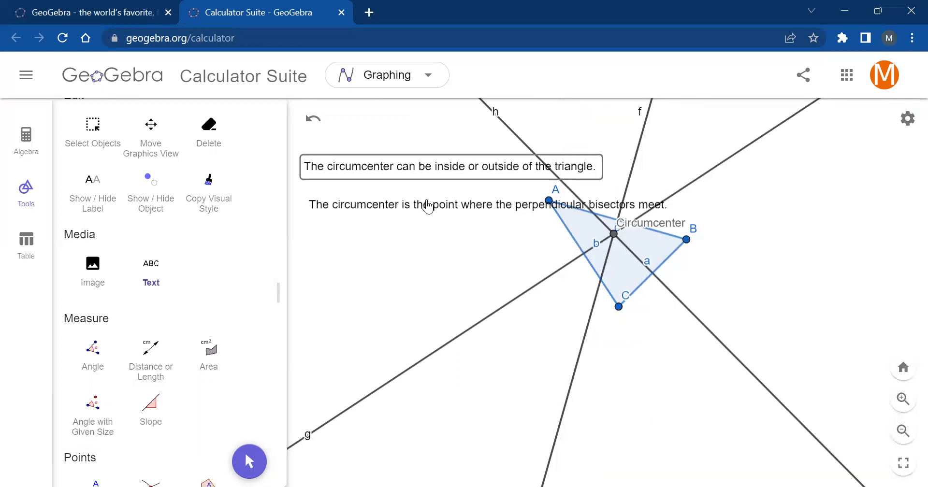
# - Move both text notes below the triangle, with the perpendicular bisectors note directly under the "inside or outside" note
pyautogui.moveTo(384, 176); pyautogui.dragTo(385, 375)
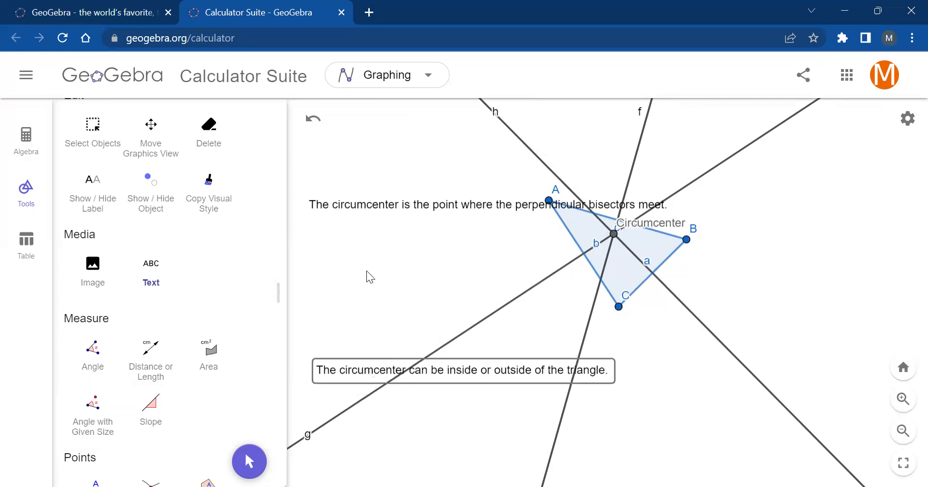
pyautogui.click(357, 212)
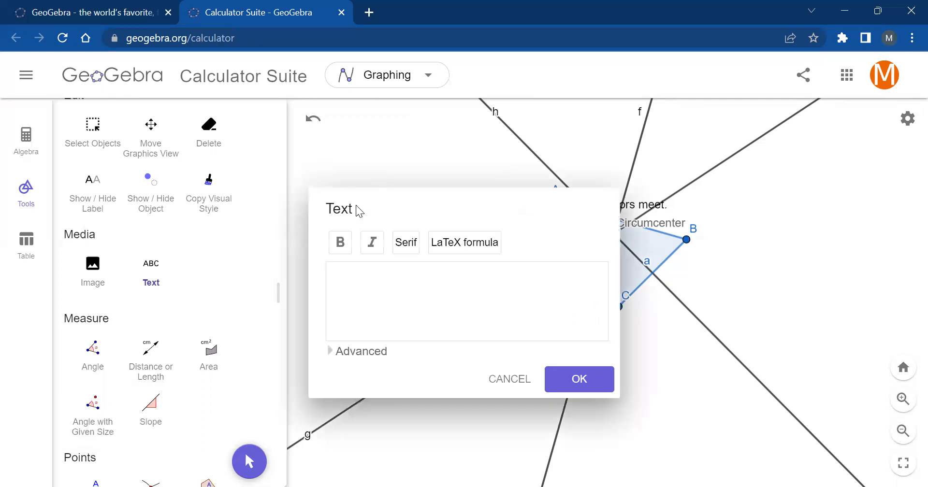
pyautogui.click(506, 380)
pyautogui.rightClick(413, 206)
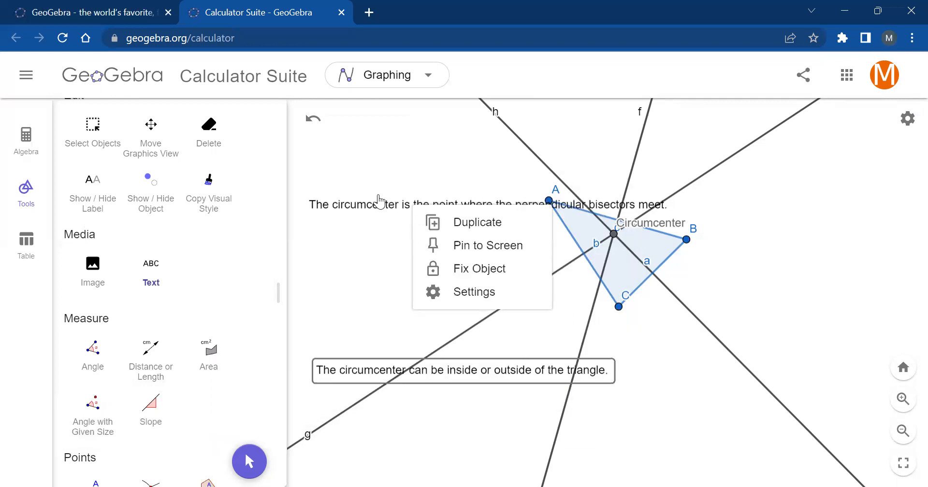
pyautogui.moveTo(362, 208); pyautogui.dragTo(370, 401)
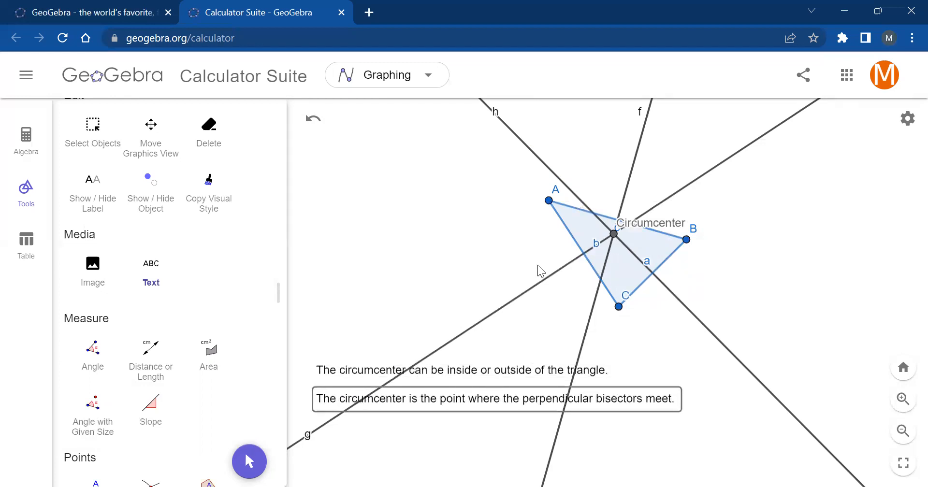
pyautogui.scroll(4, 635, 249)
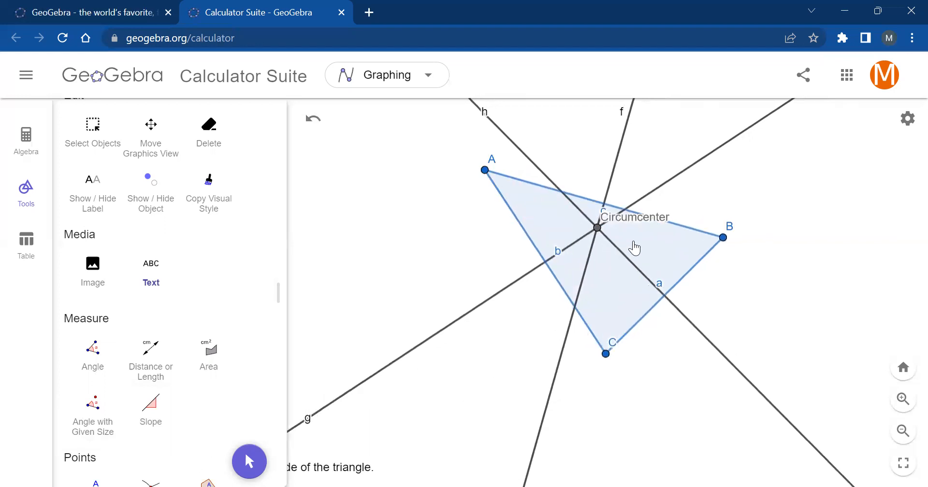
pyautogui.scroll(-4, 633, 245)
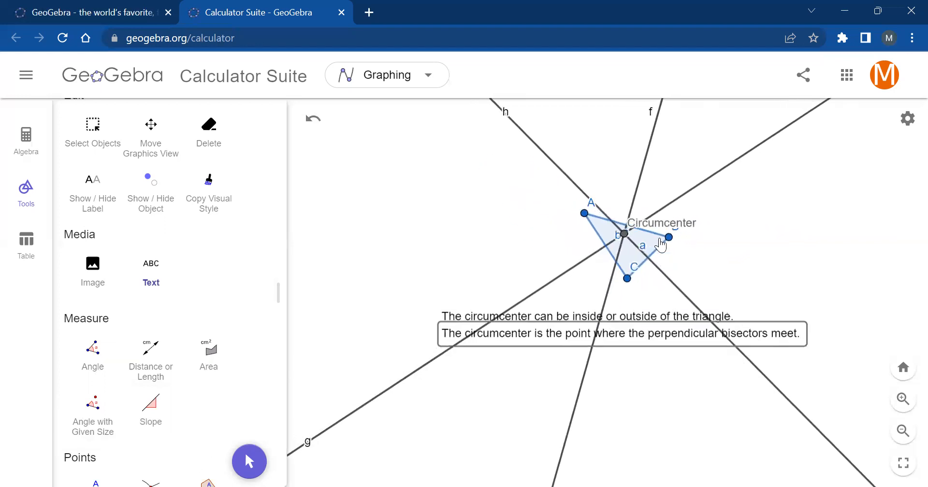
pyautogui.scroll(-3, 713, 239)
pyautogui.scroll(5, 721, 238)
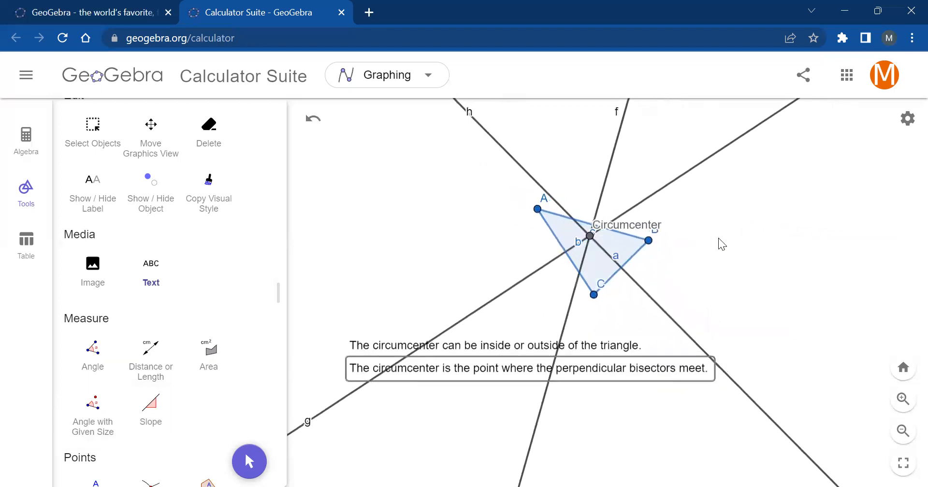
pyautogui.scroll(5, 718, 237)
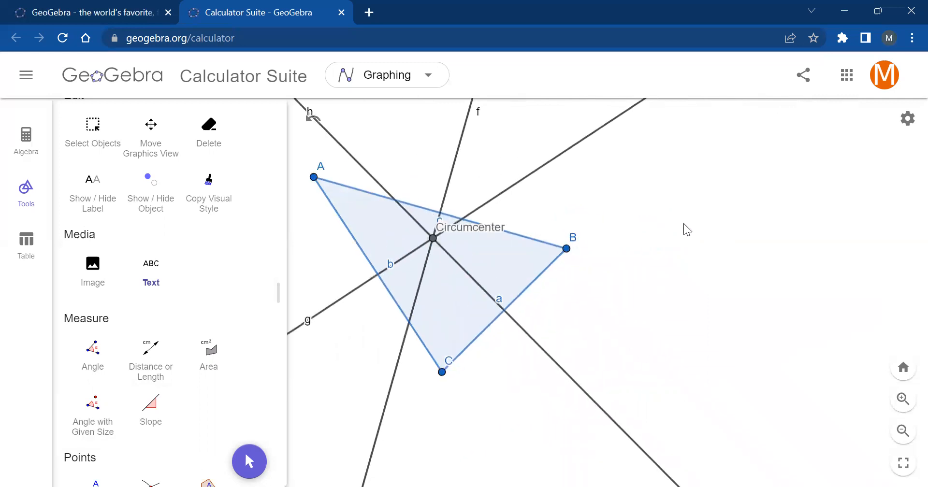
pyautogui.scroll(-1, 683, 223)
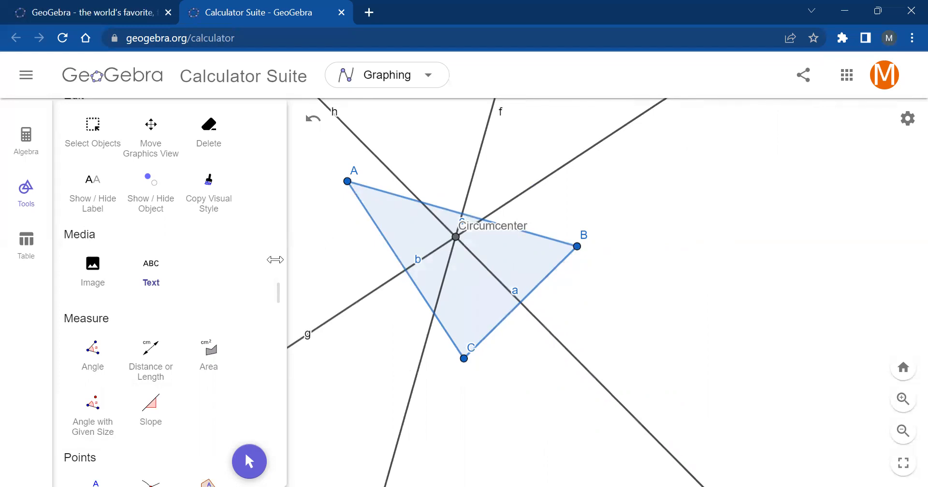
# - Draw a segment from the circumcenter to vertex A with the Segment tool
pyautogui.scroll(5, 200, 251)
pyautogui.scroll(-9, 197, 248)
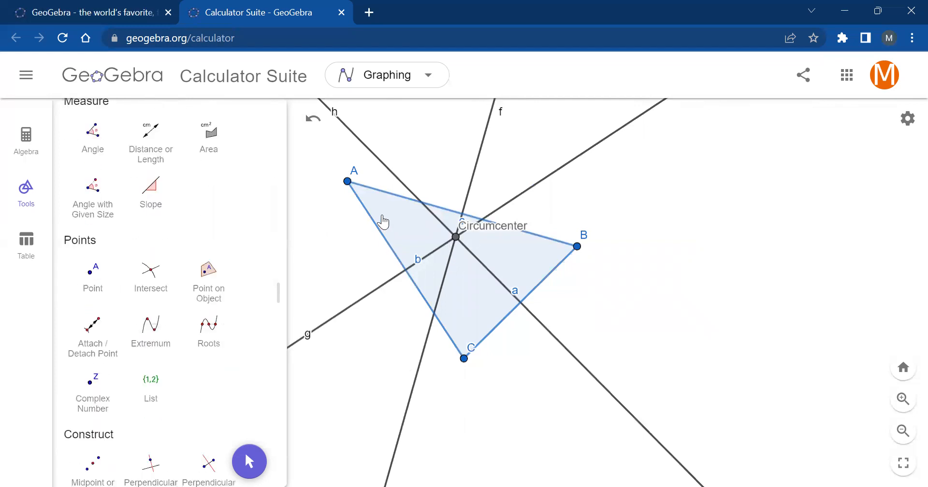
pyautogui.scroll(-5, 180, 242)
pyautogui.scroll(6, 180, 247)
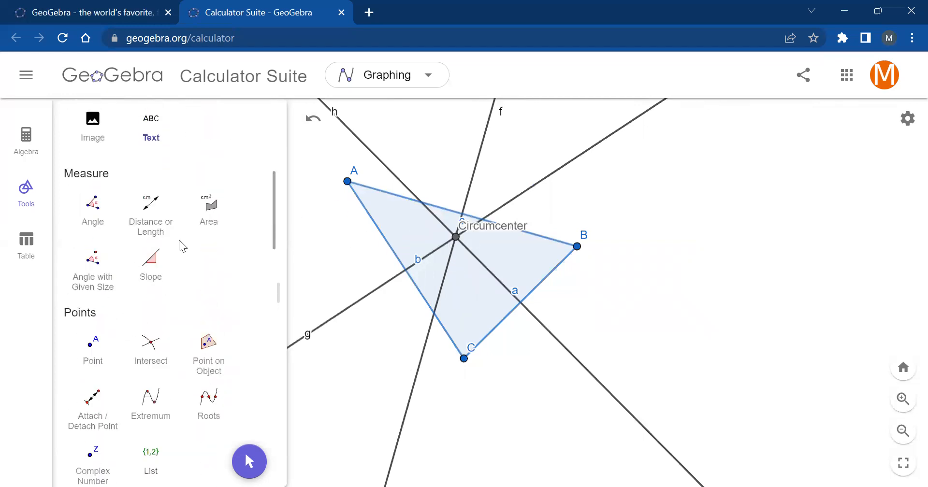
pyautogui.scroll(-3, 180, 244)
pyautogui.scroll(-3, 180, 244)
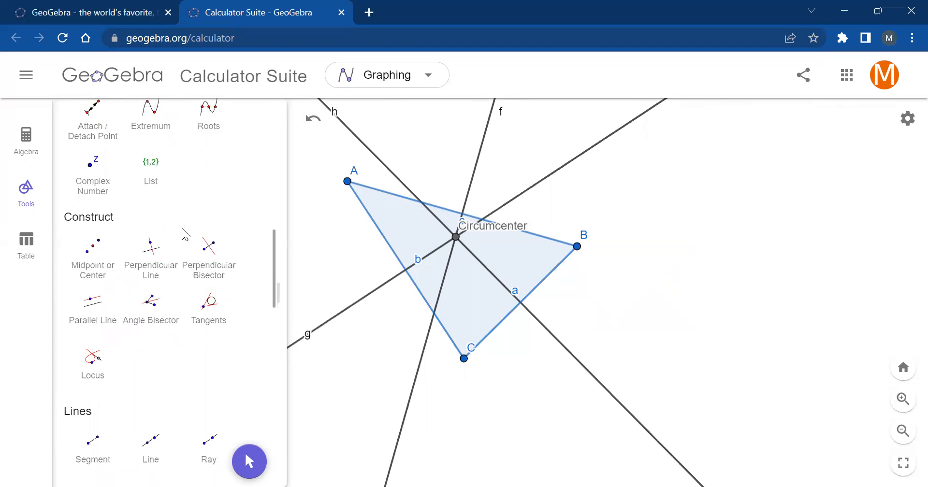
pyautogui.scroll(-6, 183, 234)
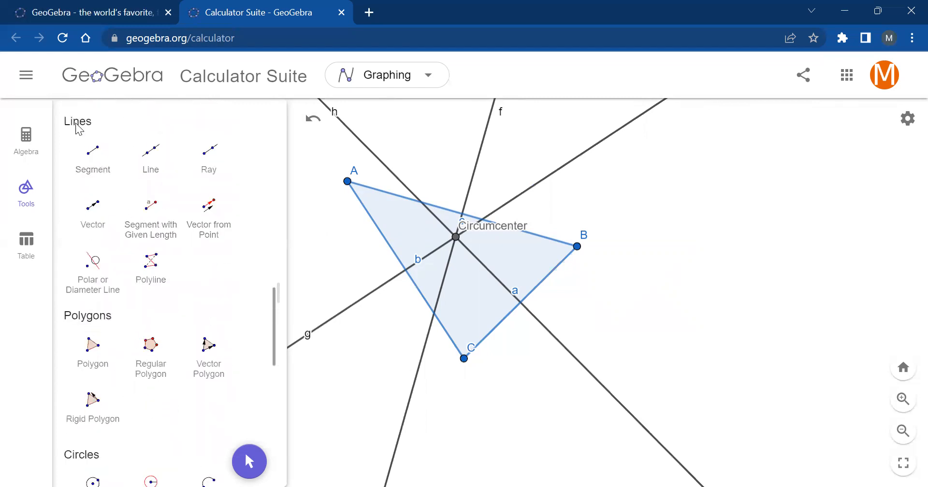
pyautogui.click(93, 164)
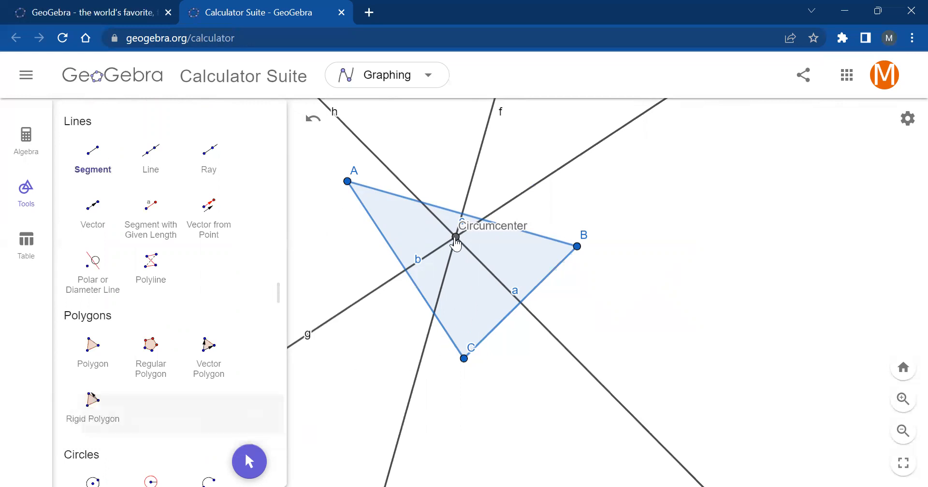
pyautogui.click(456, 237)
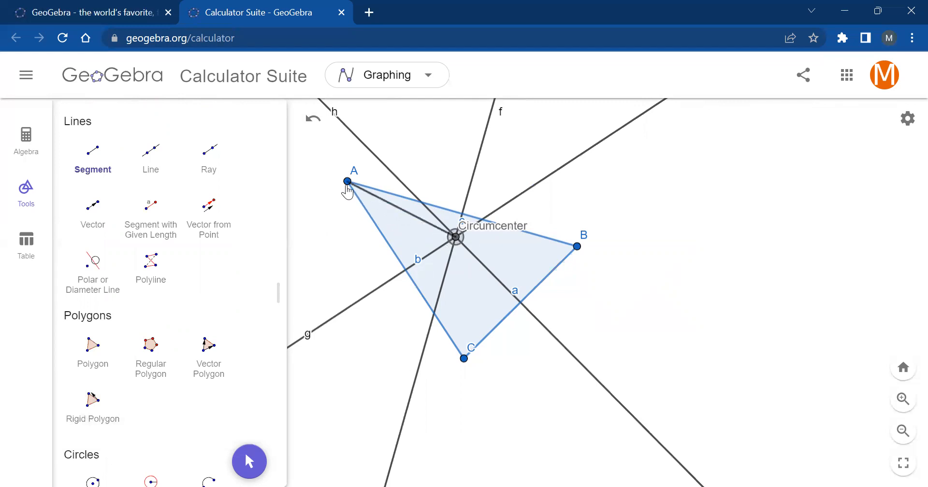
pyautogui.click(347, 182)
# - Set the segment between the circumcenter and vertex A to red with a dashed line style
pyautogui.scroll(4, 414, 208)
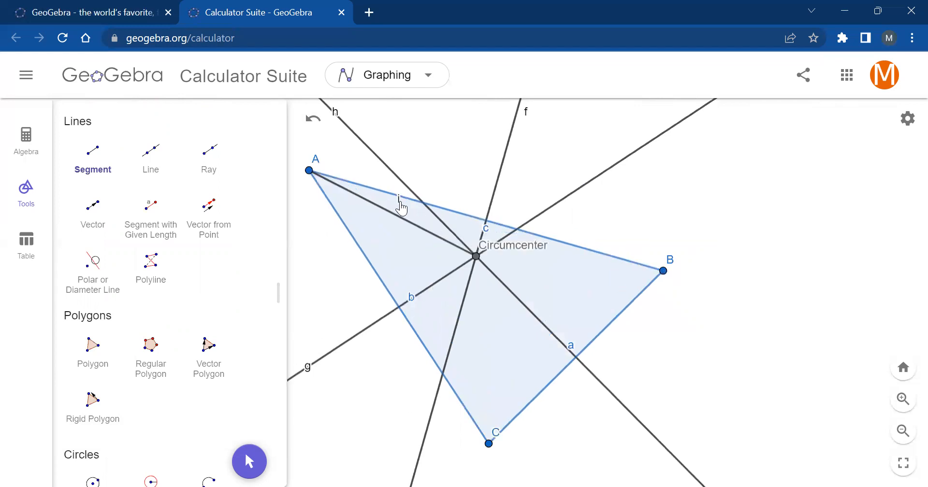
pyautogui.rightClick(398, 205)
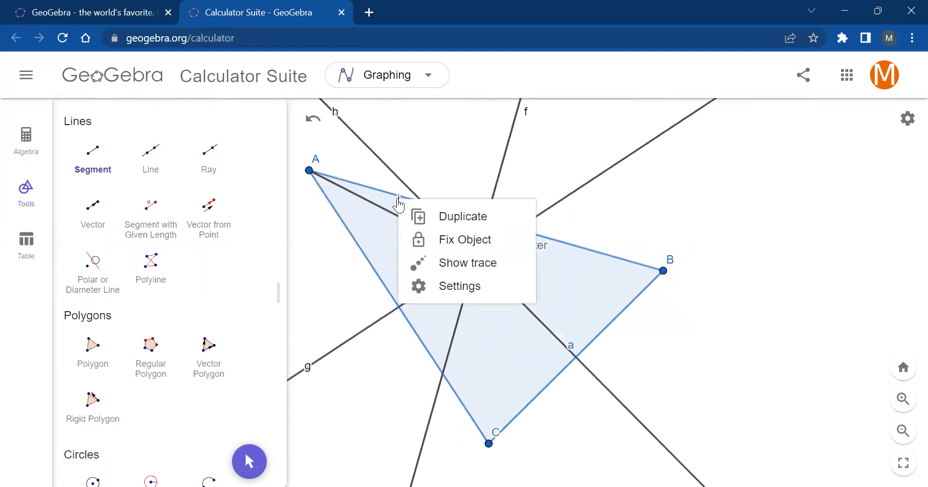
pyautogui.click(451, 288)
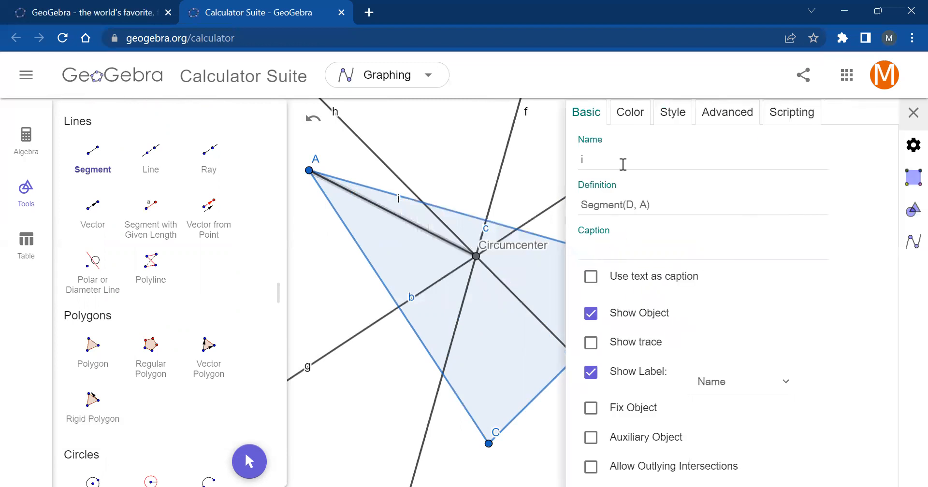
pyautogui.click(633, 121)
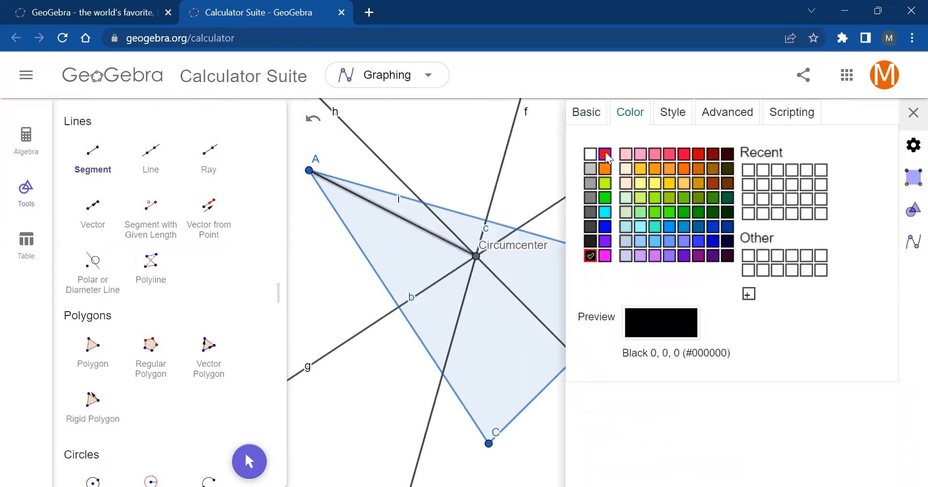
pyautogui.click(604, 154)
pyautogui.click(672, 119)
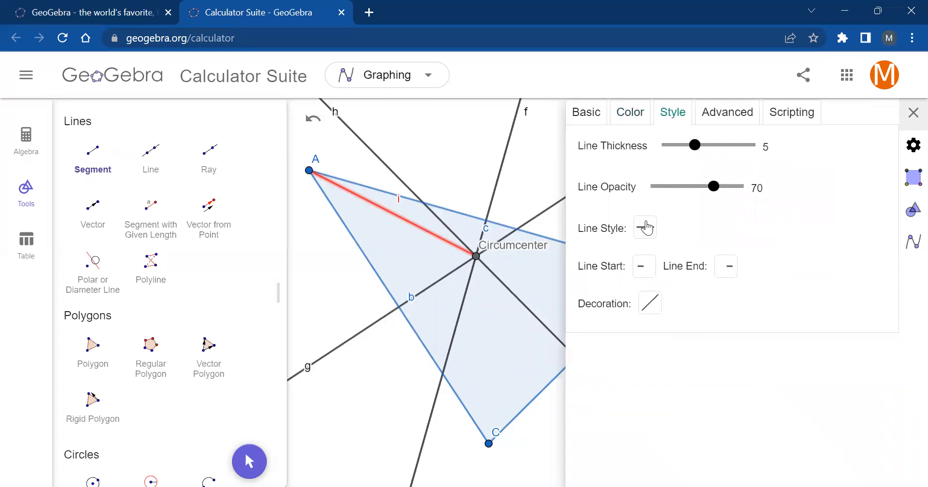
pyautogui.click(644, 233)
pyautogui.click(676, 263)
pyautogui.click(912, 113)
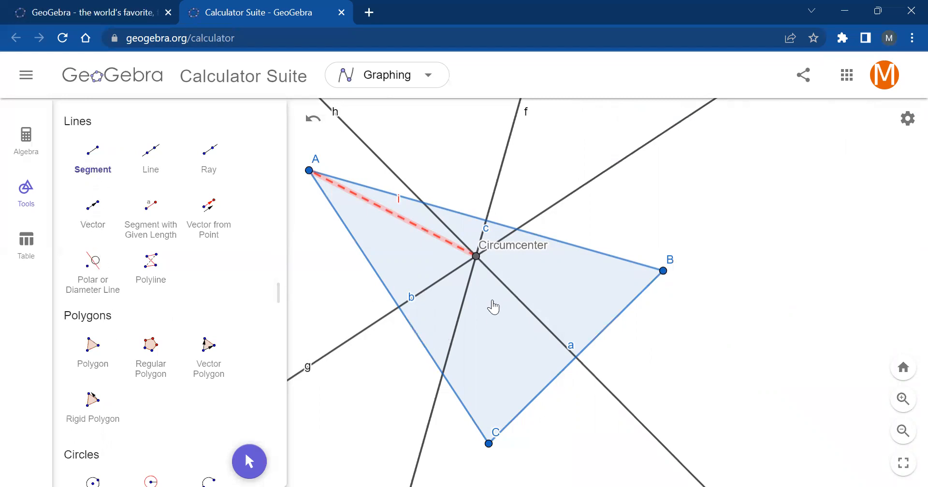
# - Draw a segment from the circumcenter to vertex B and format it as a red dashed line
pyautogui.click(476, 257)
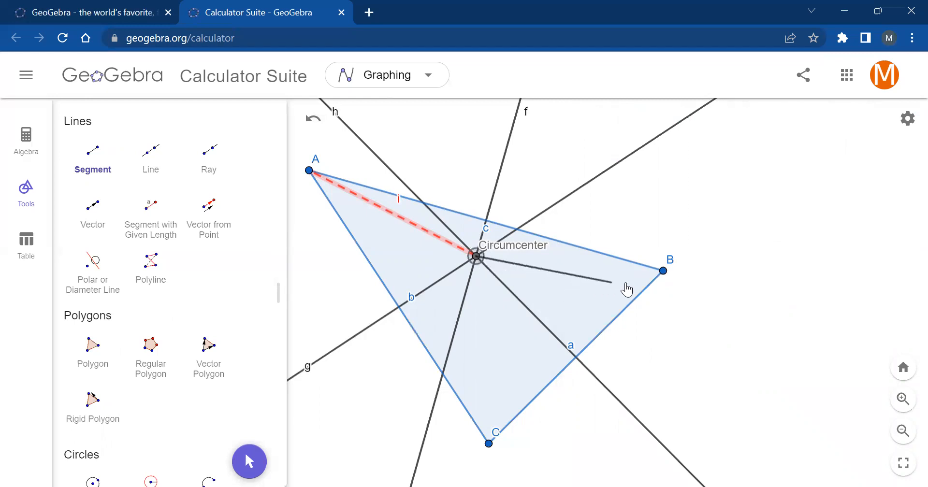
pyautogui.click(662, 271)
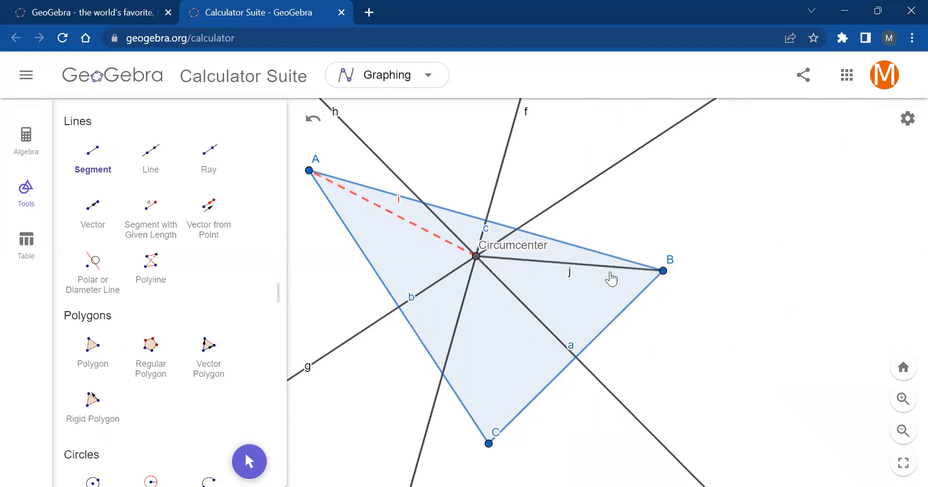
pyautogui.rightClick(568, 271)
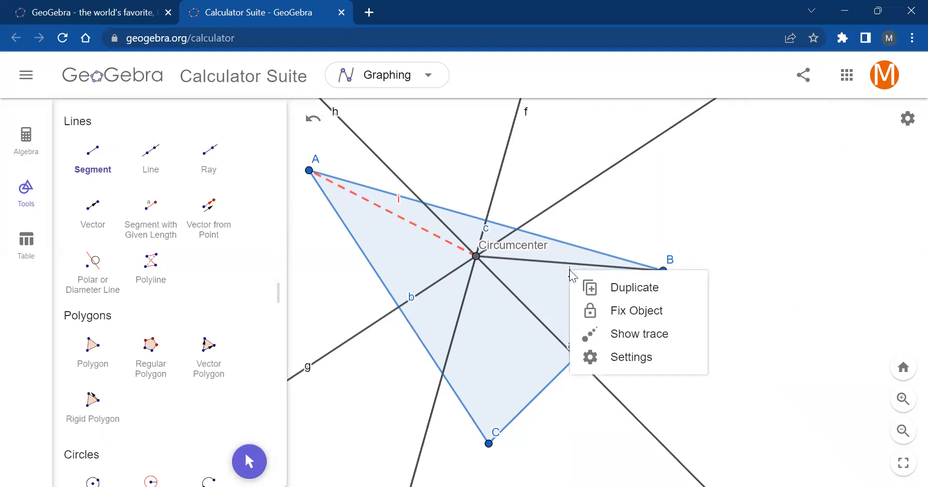
pyautogui.click(615, 357)
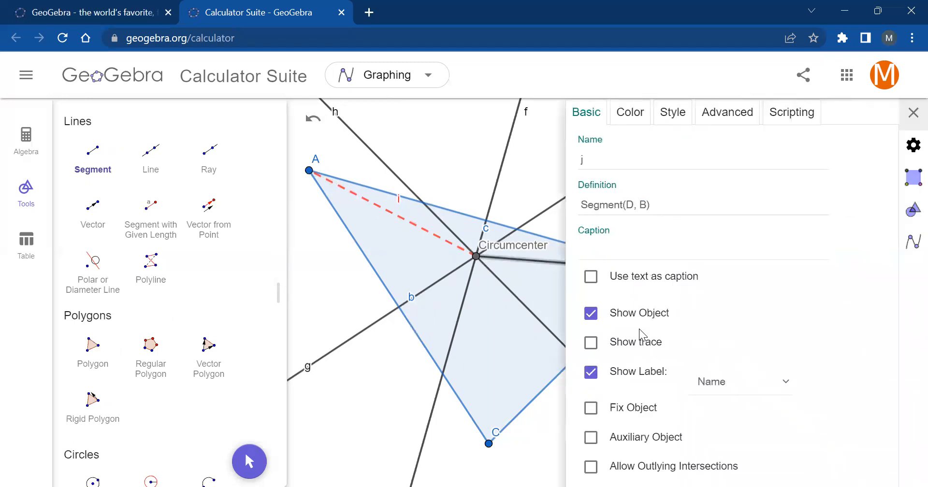
pyautogui.click(631, 116)
pyautogui.click(605, 154)
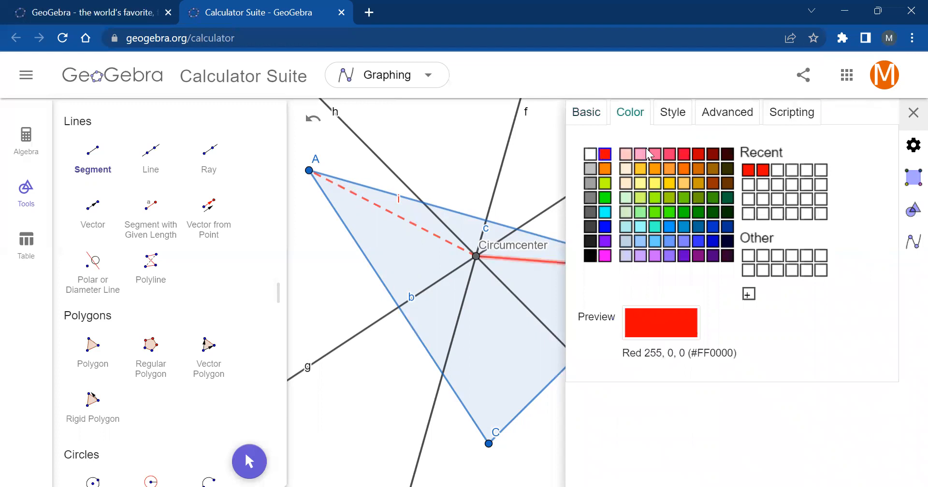
pyautogui.click(682, 121)
pyautogui.click(645, 227)
pyautogui.click(675, 256)
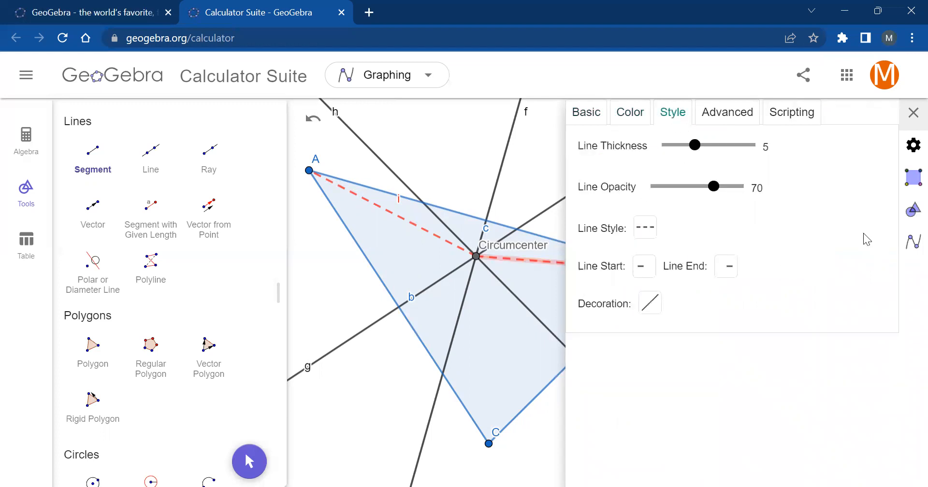
pyautogui.click(912, 113)
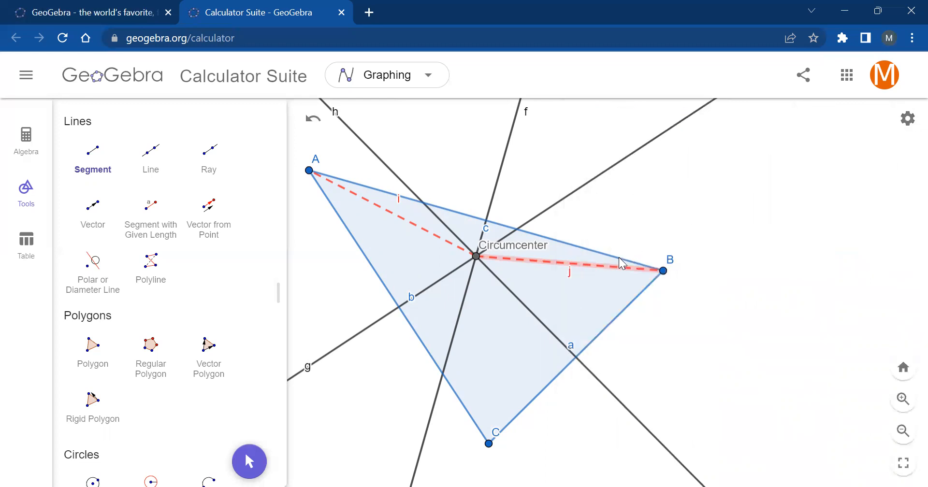
# - Draw a segment from the circumcenter to vertex C and give it a red color and dashed line style
pyautogui.scroll(-2, 642, 264)
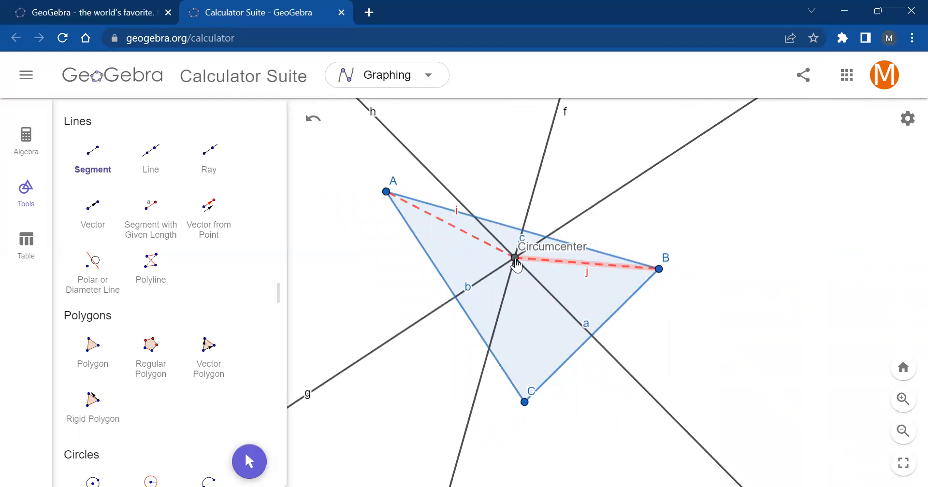
pyautogui.click(515, 261)
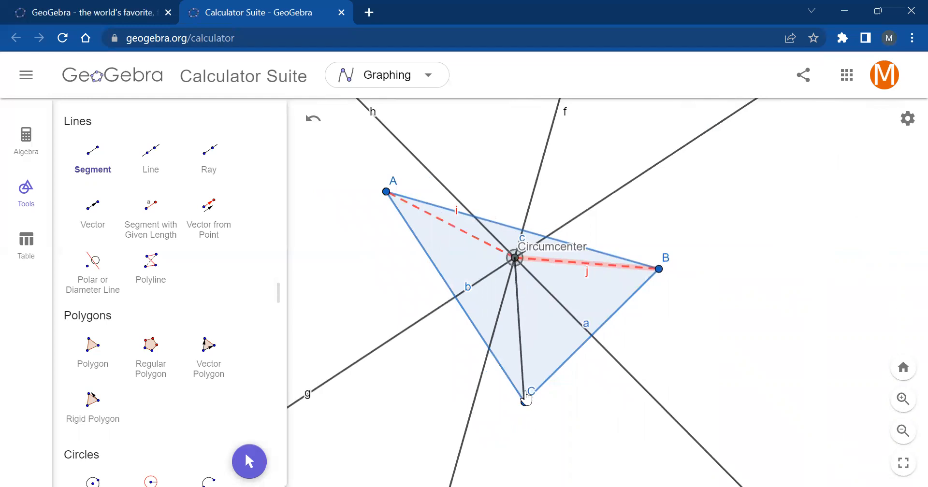
pyautogui.click(525, 403)
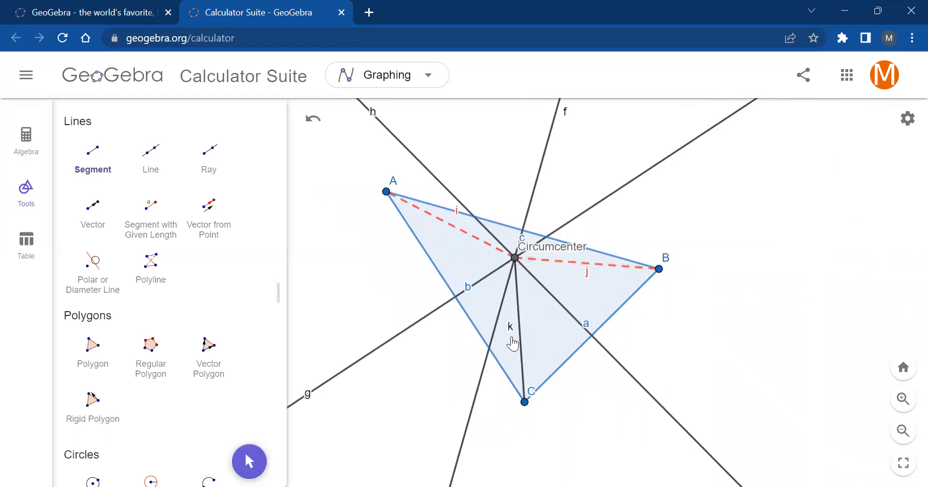
pyautogui.rightClick(512, 332)
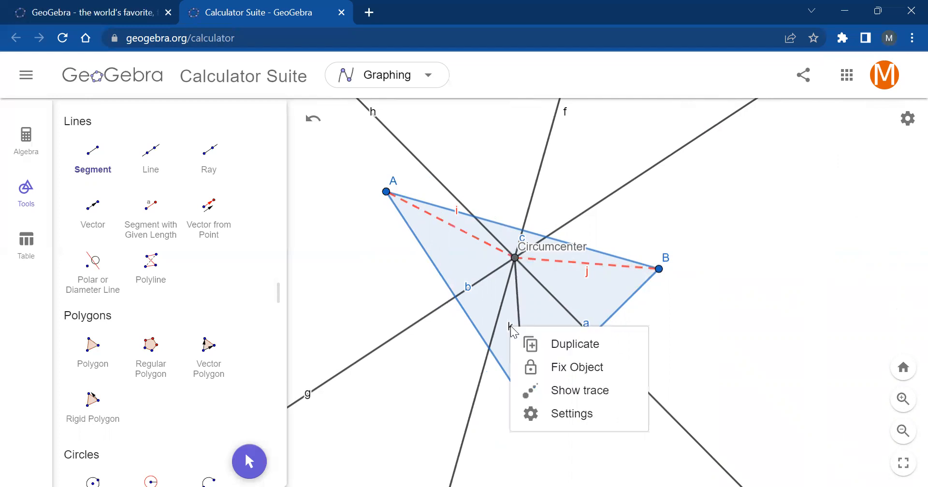
pyautogui.click(558, 414)
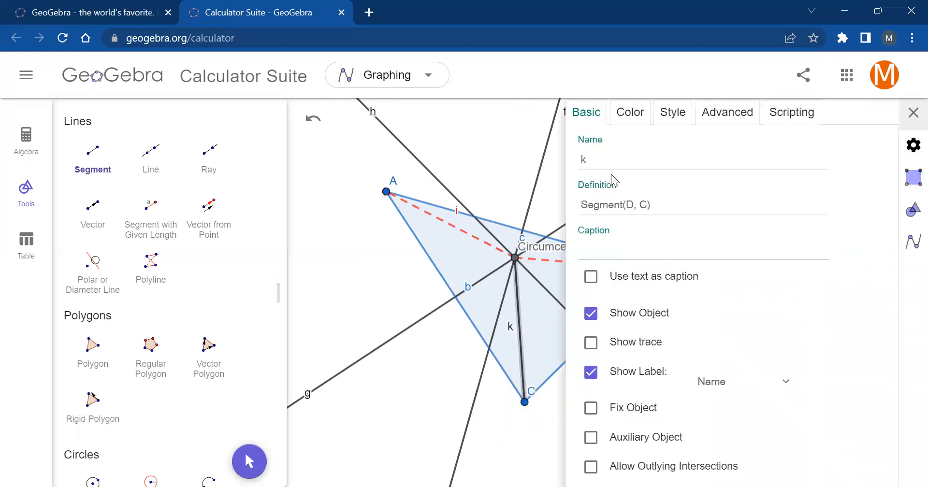
pyautogui.click(635, 126)
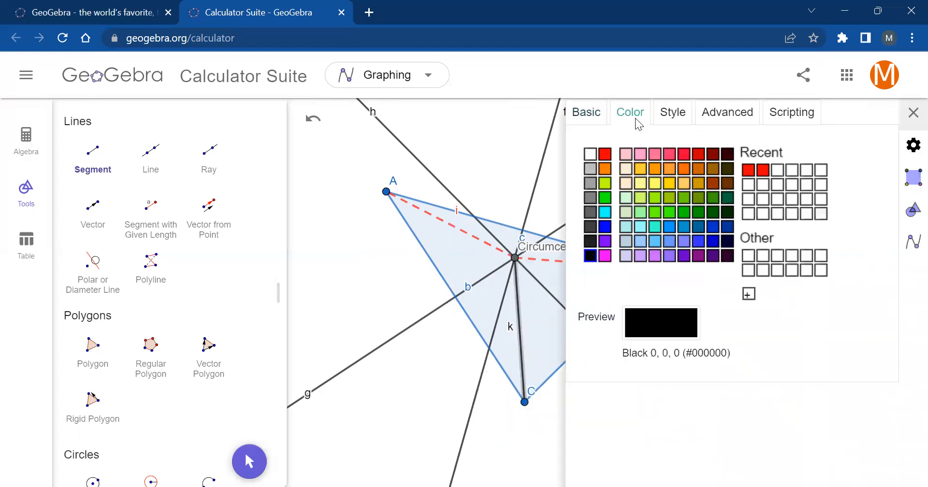
pyautogui.click(605, 155)
pyautogui.click(676, 115)
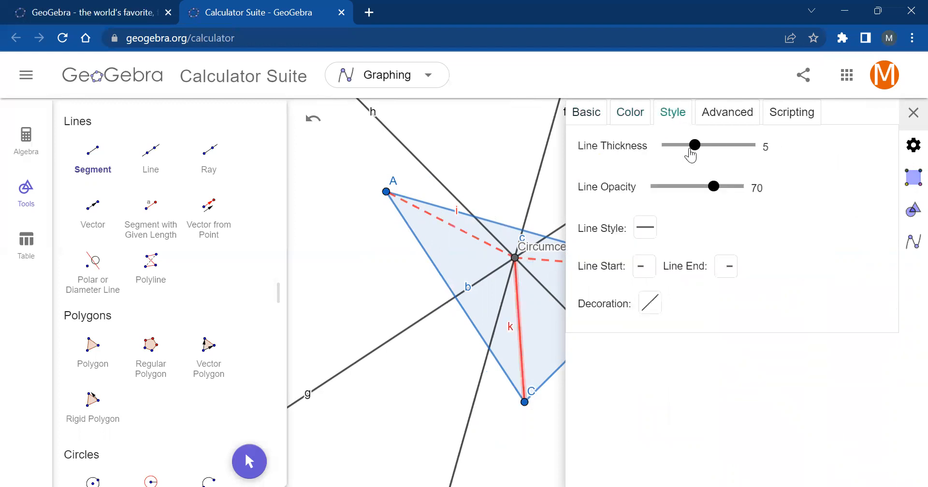
pyautogui.click(646, 227)
pyautogui.click(678, 259)
pyautogui.click(913, 113)
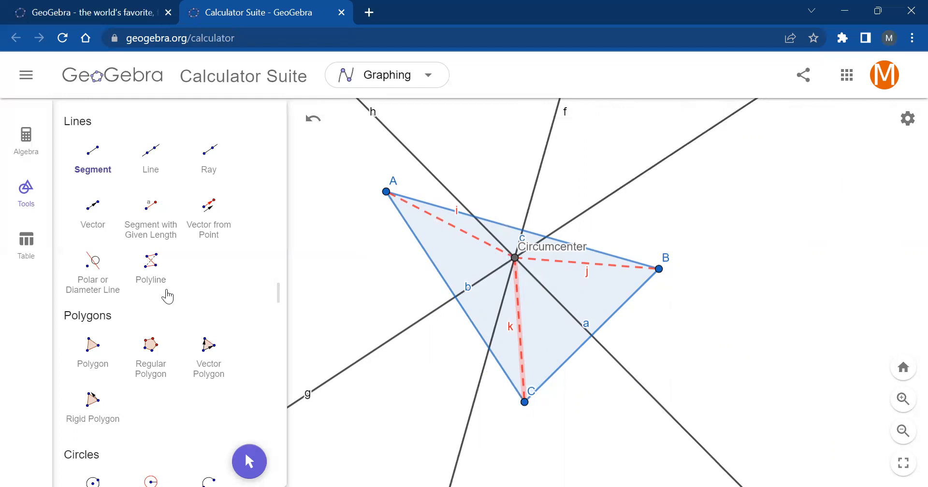
# - Measure the distance from the circumcenter to vertex A with the Distance or Length tool
pyautogui.scroll(5, 141, 321)
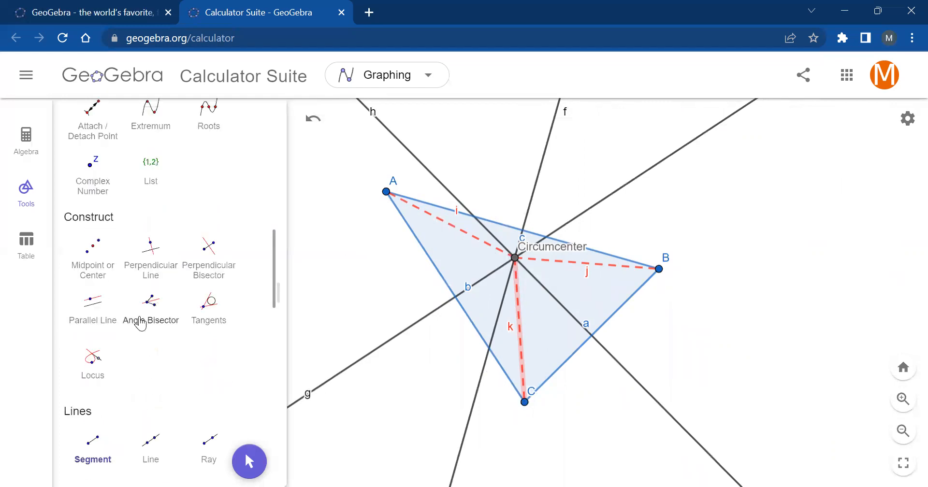
pyautogui.scroll(1, 128, 315)
pyautogui.scroll(5, 128, 315)
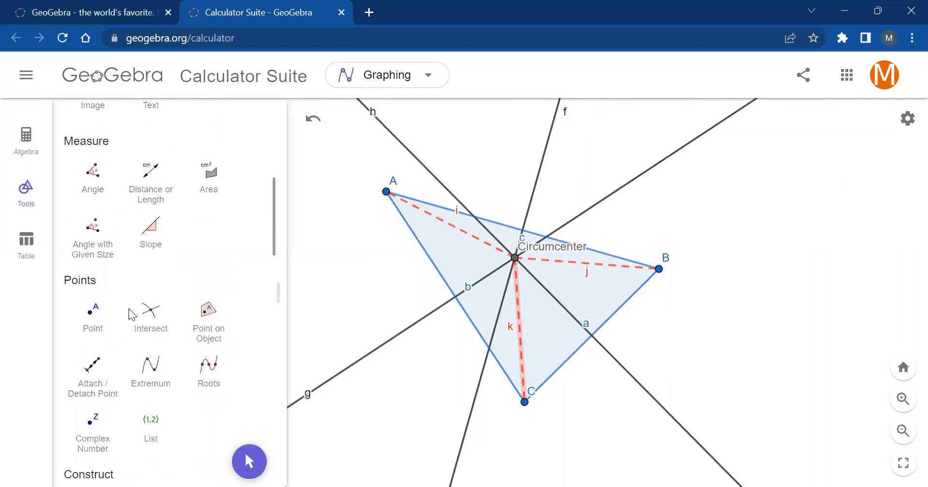
pyautogui.scroll(-1, 125, 281)
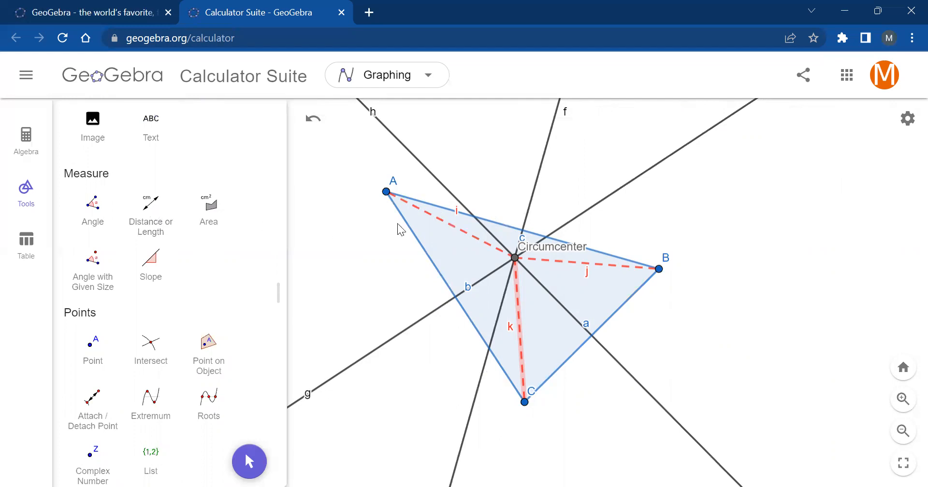
pyautogui.click(152, 217)
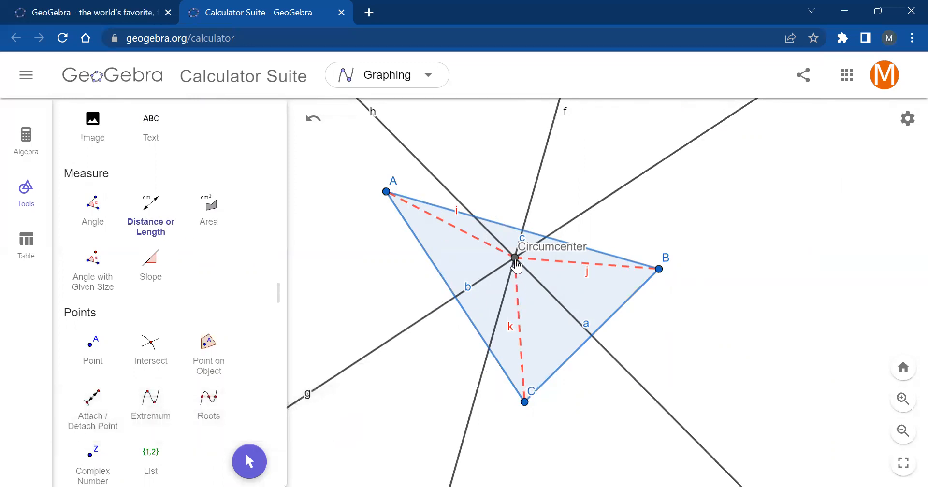
pyautogui.click(515, 258)
pyautogui.click(386, 193)
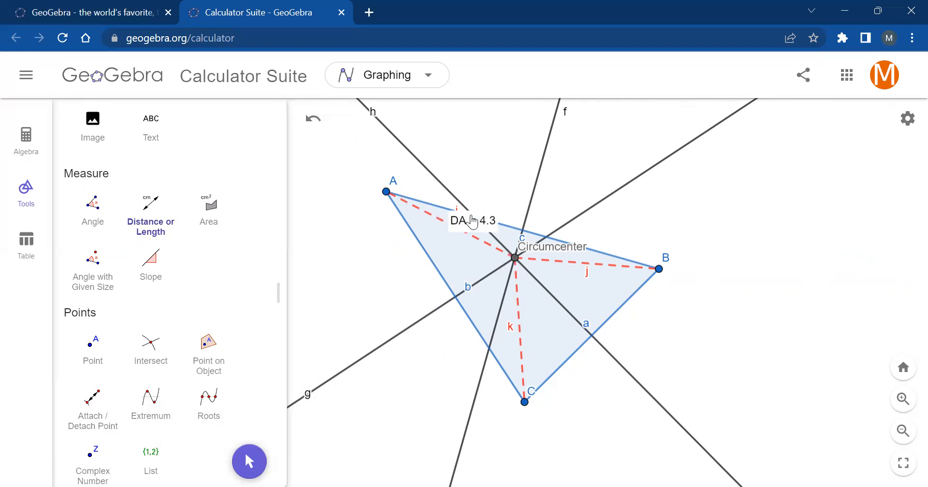
# - Give the DA distance text an absolute position on screen and move it to the empty area right of the triangle
pyautogui.rightClick(472, 227)
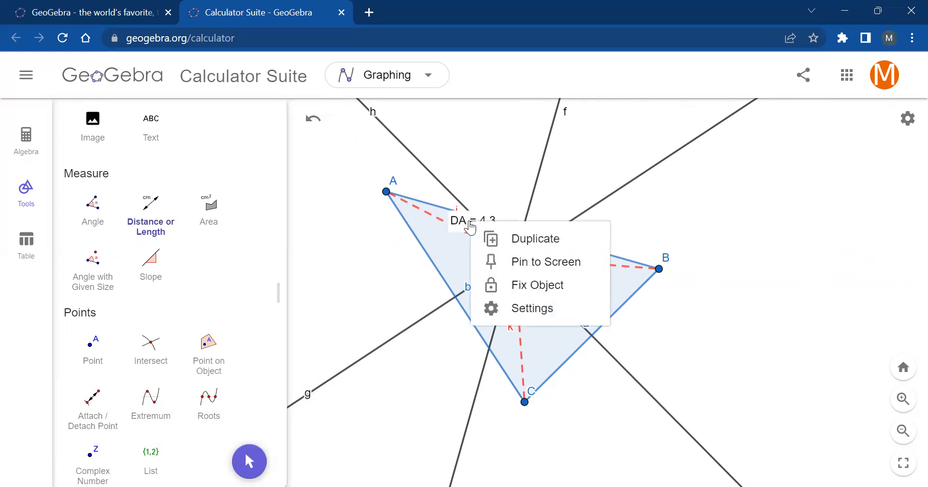
pyautogui.click(530, 311)
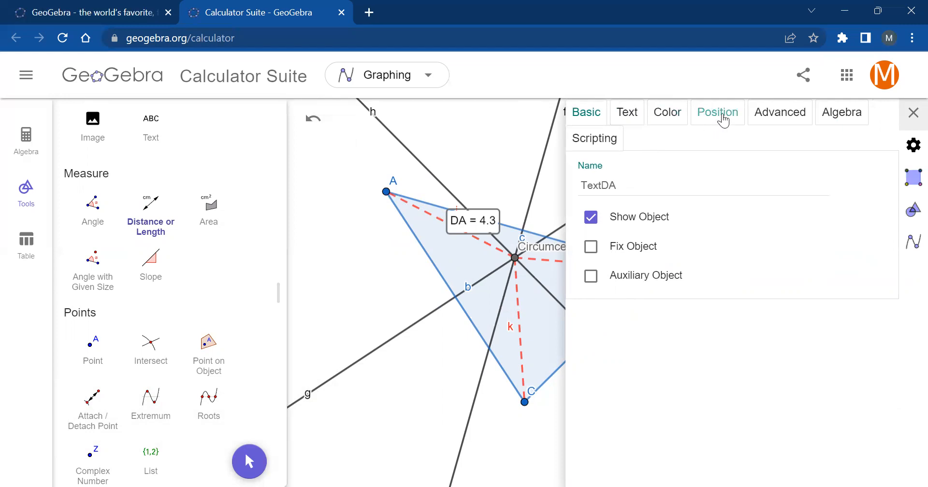
pyautogui.click(725, 120)
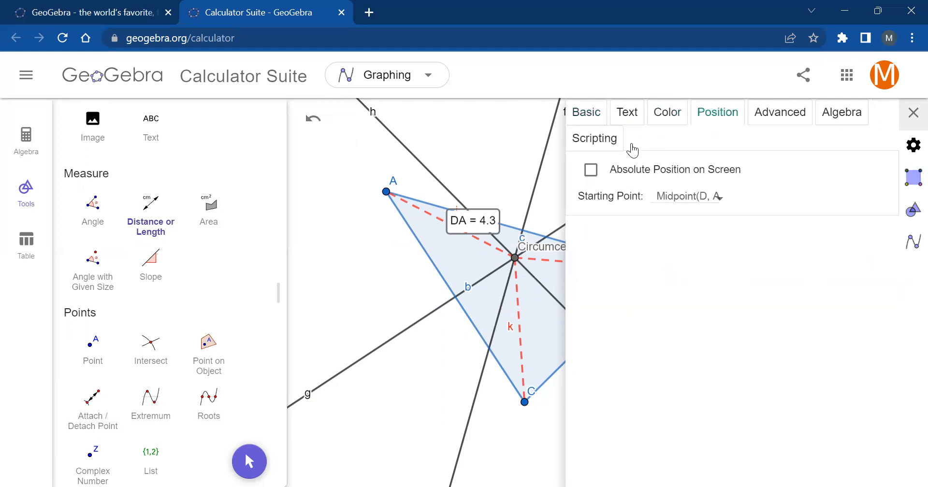
pyautogui.click(591, 171)
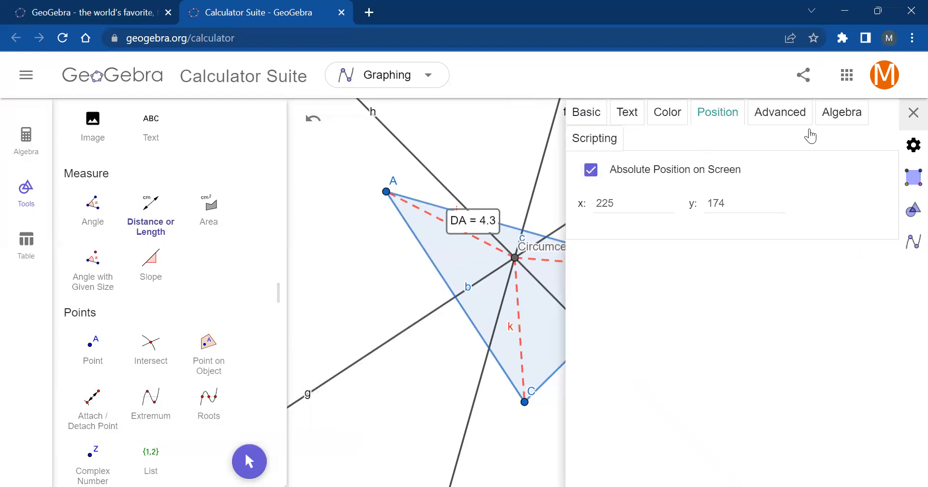
pyautogui.click(913, 113)
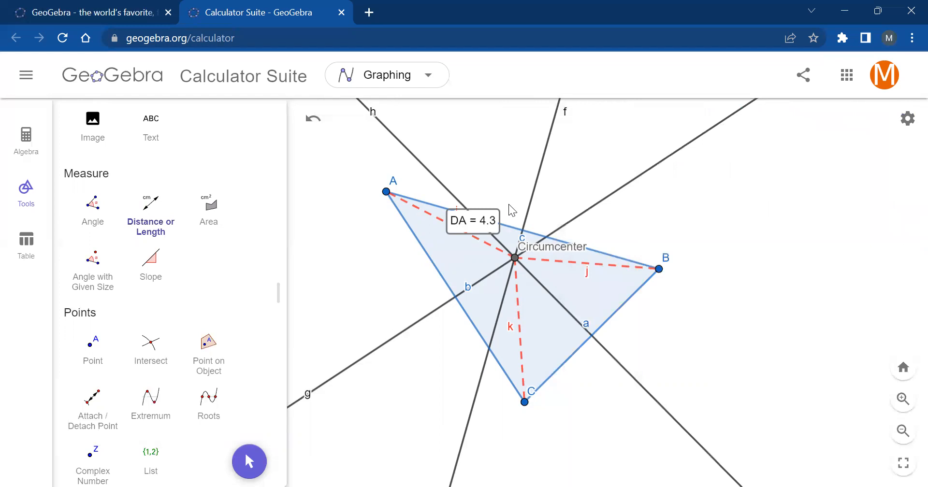
pyautogui.moveTo(481, 225); pyautogui.dragTo(799, 208)
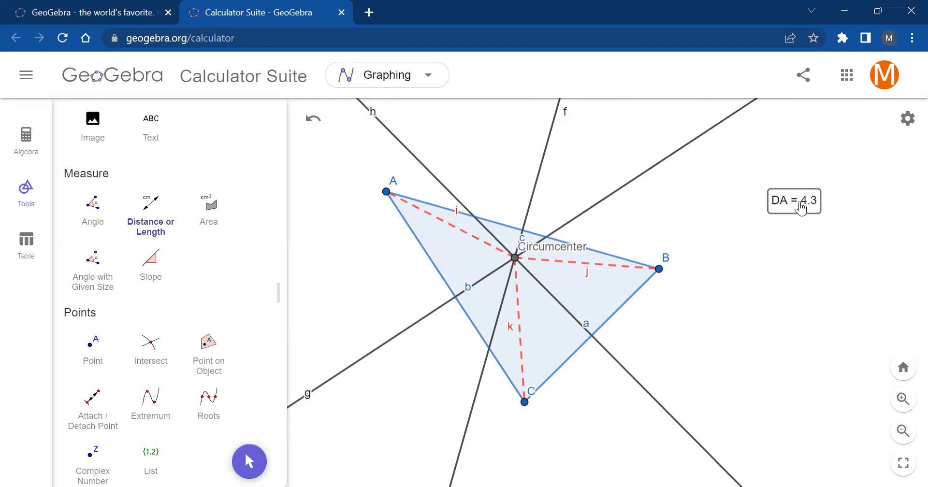
# - Set the global rounding to 2 decimal places
pyautogui.rightClick(800, 205)
pyautogui.click(835, 290)
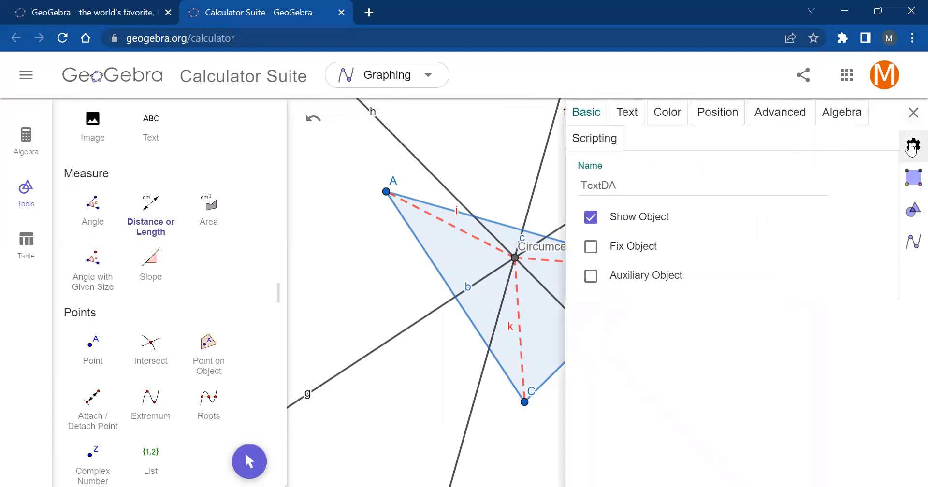
pyautogui.click(912, 146)
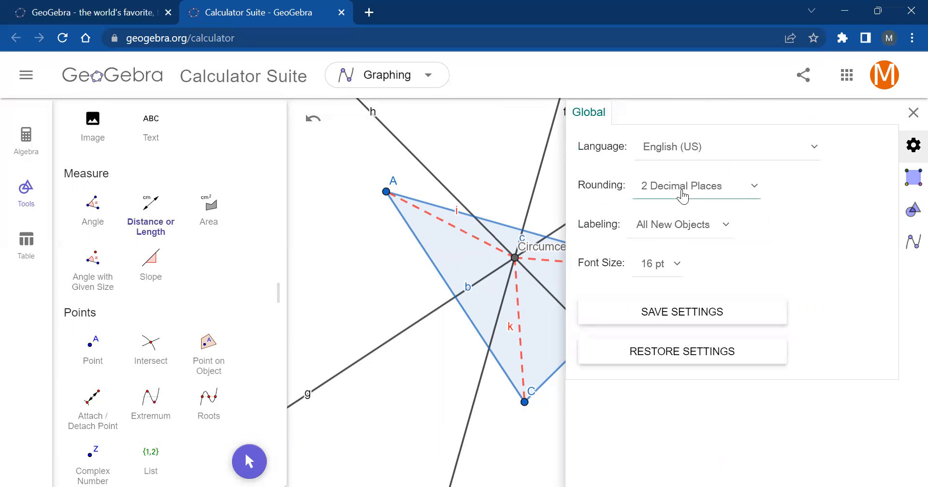
pyautogui.click(682, 191)
pyautogui.click(676, 241)
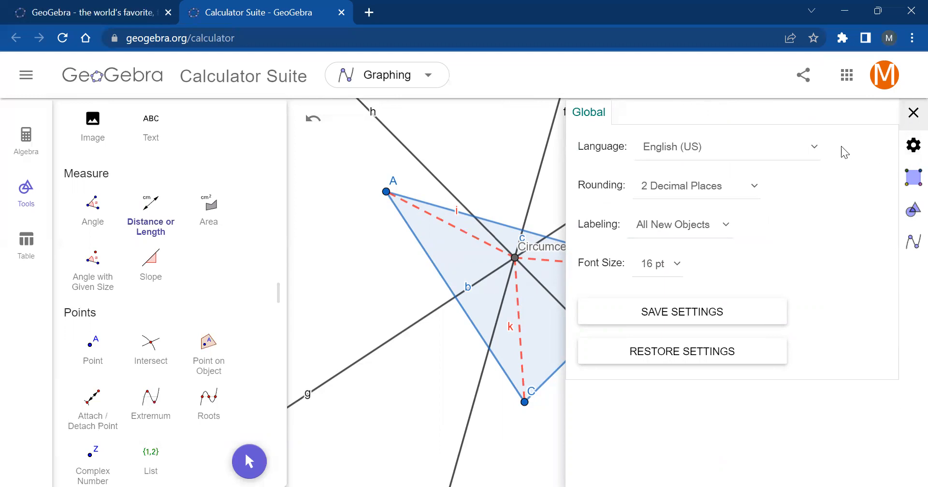
pyautogui.click(912, 115)
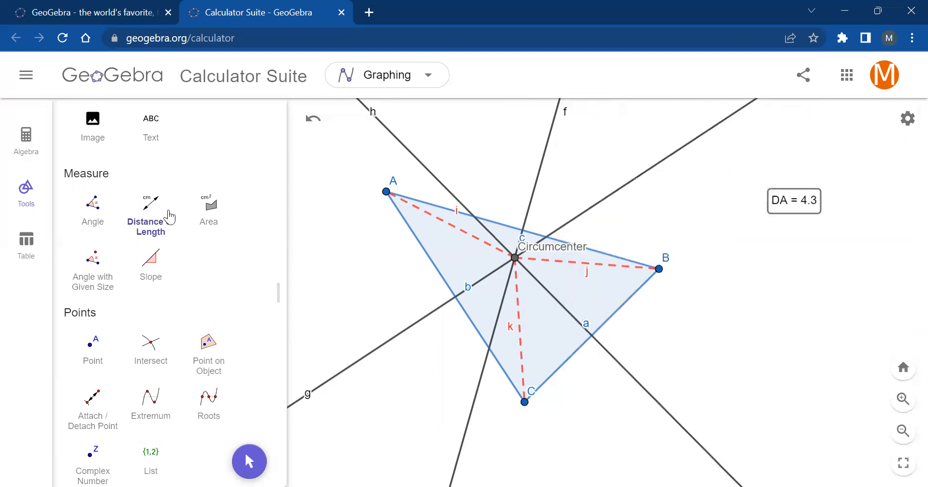
# - Reshape the triangle with the Move tool by relocating vertex A up and to the right, above the circumcenter
pyautogui.scroll(8, 91, 249)
pyautogui.click(93, 151)
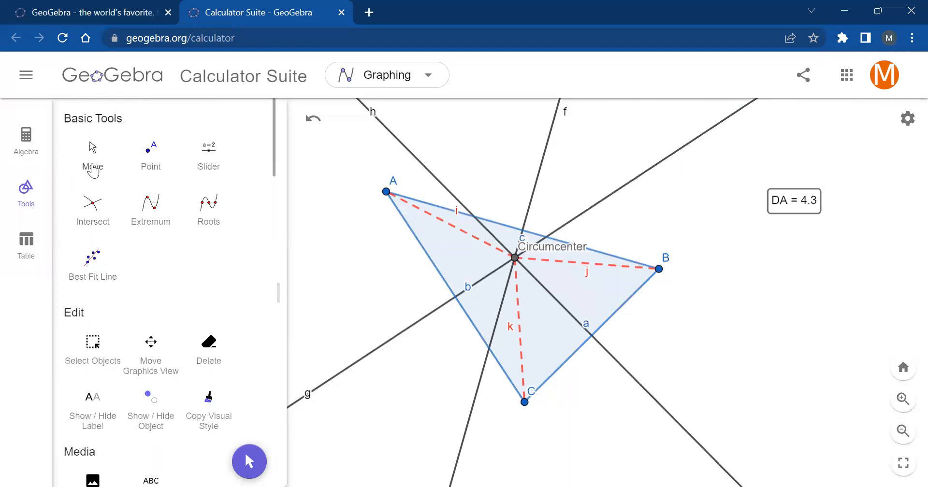
pyautogui.moveTo(387, 198); pyautogui.dragTo(379, 178)
pyautogui.moveTo(353, 211); pyautogui.dragTo(468, 149)
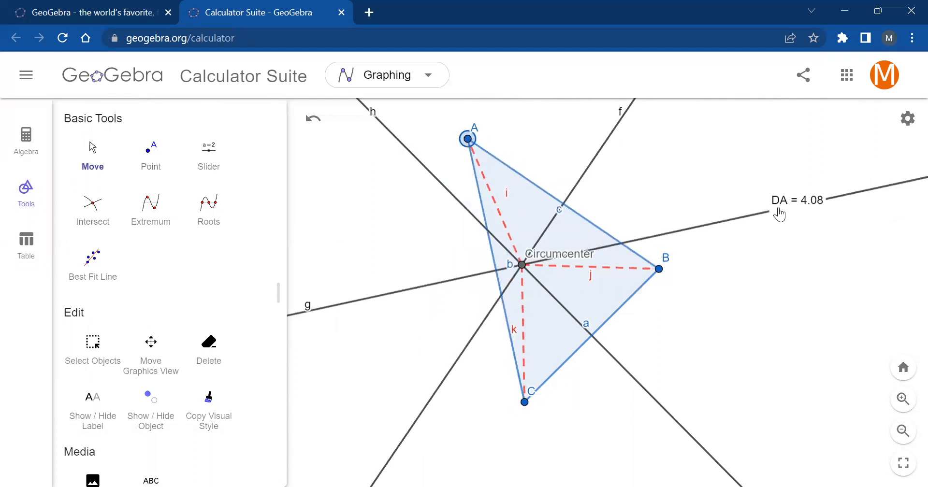
# - Measure the distance from the circumcenter to vertex B with the Distance or Length tool
pyautogui.scroll(-8, 176, 280)
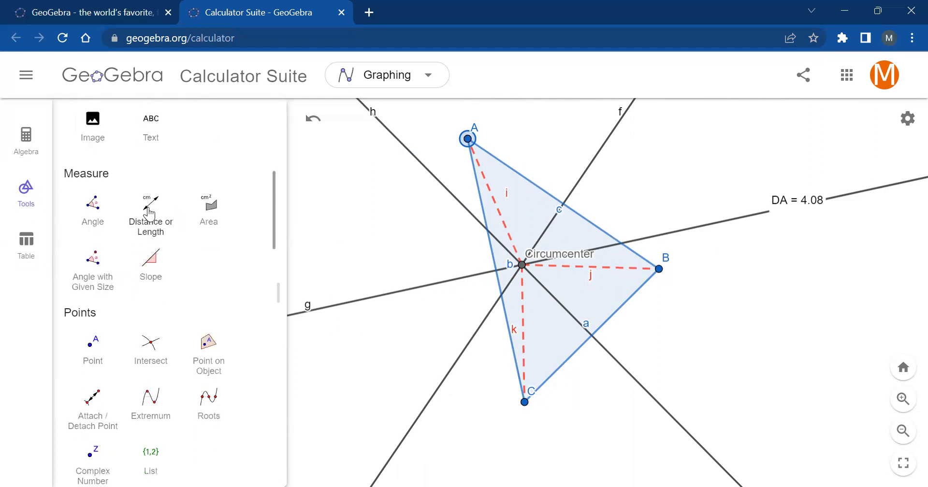
pyautogui.click(149, 213)
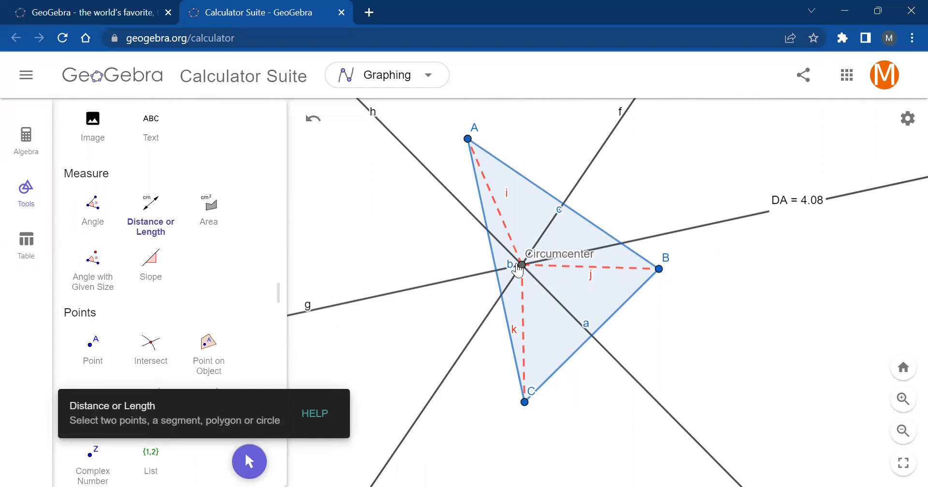
pyautogui.click(522, 265)
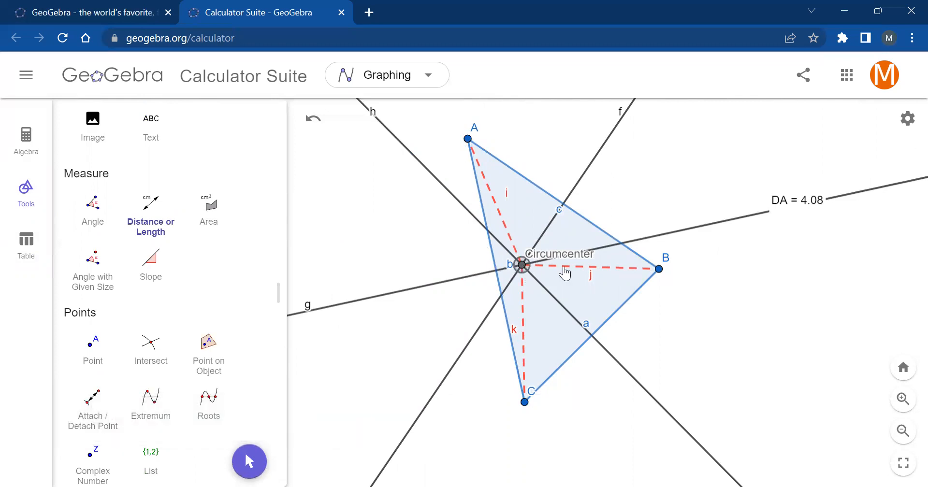
pyautogui.click(658, 269)
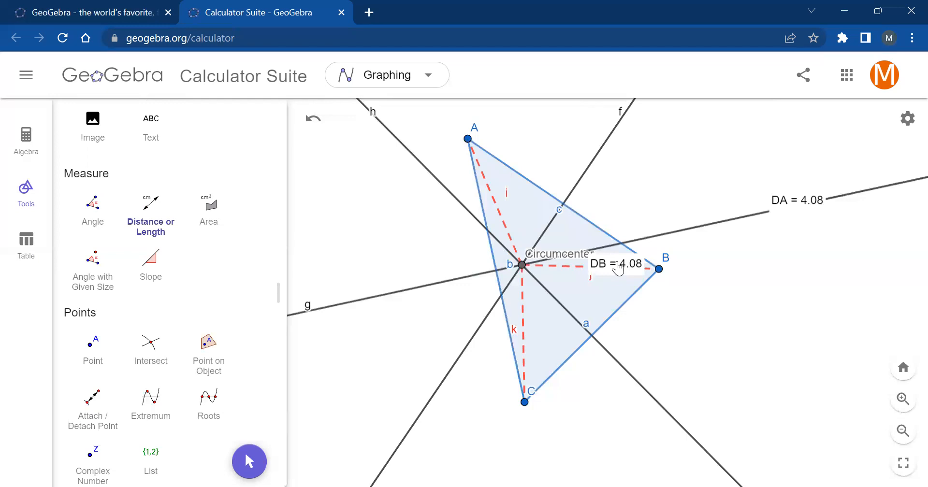
# - Give the DB distance text an absolute position on screen, place it right of the triangle, and move the DA text directly above it
pyautogui.rightClick(618, 267)
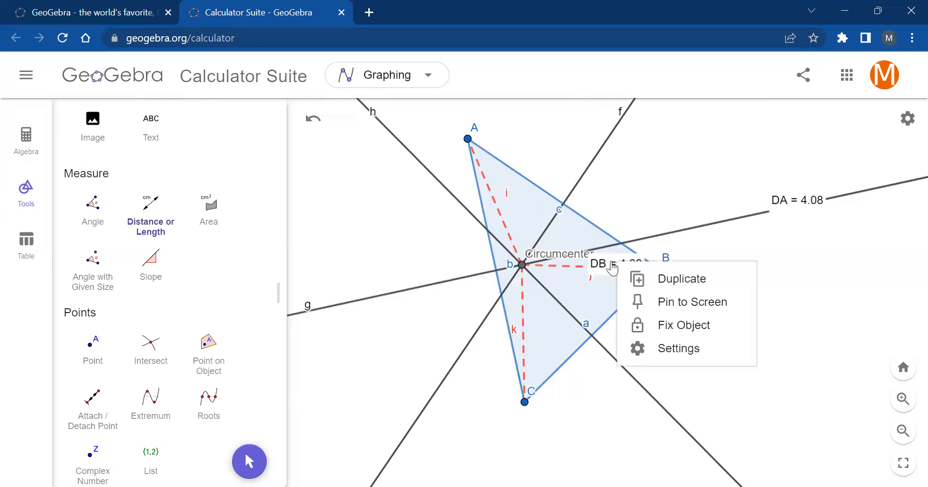
pyautogui.click(672, 348)
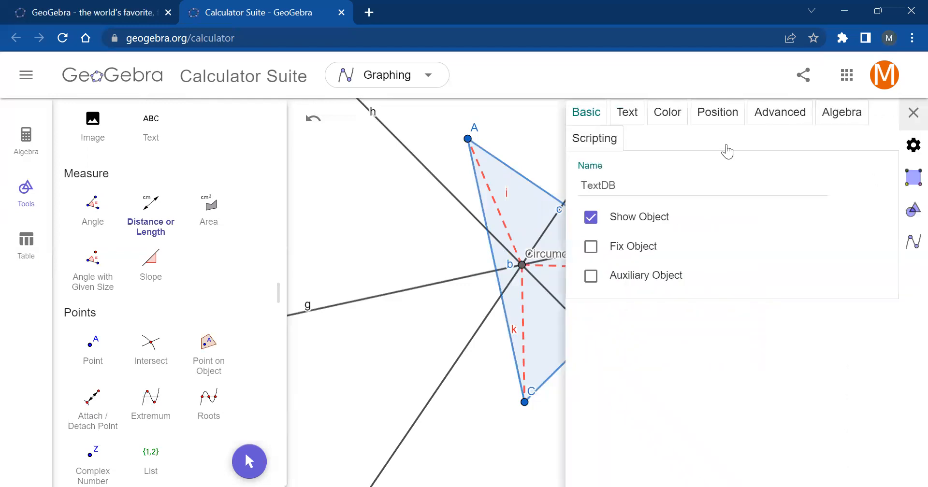
pyautogui.click(717, 118)
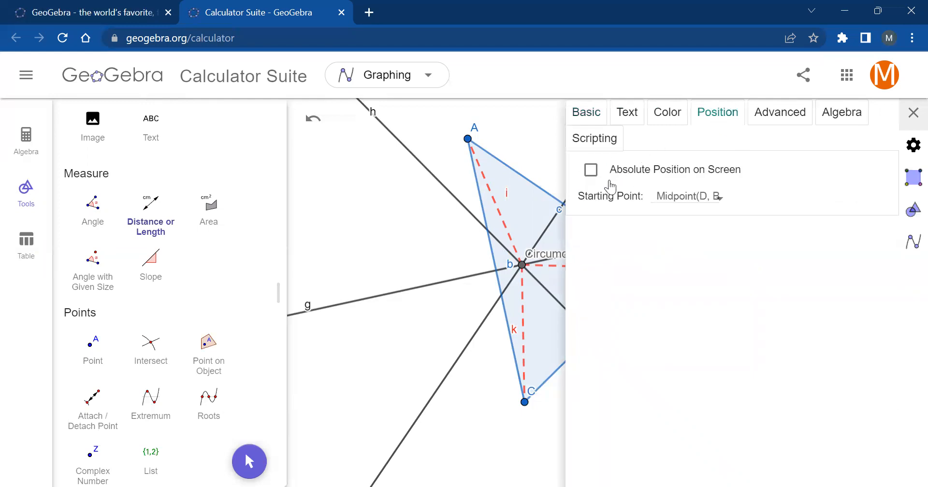
pyautogui.click(592, 173)
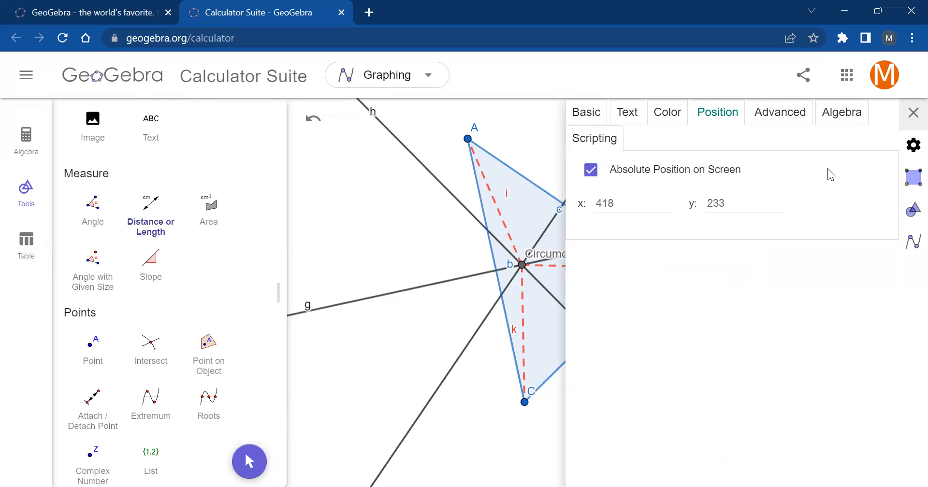
pyautogui.click(913, 145)
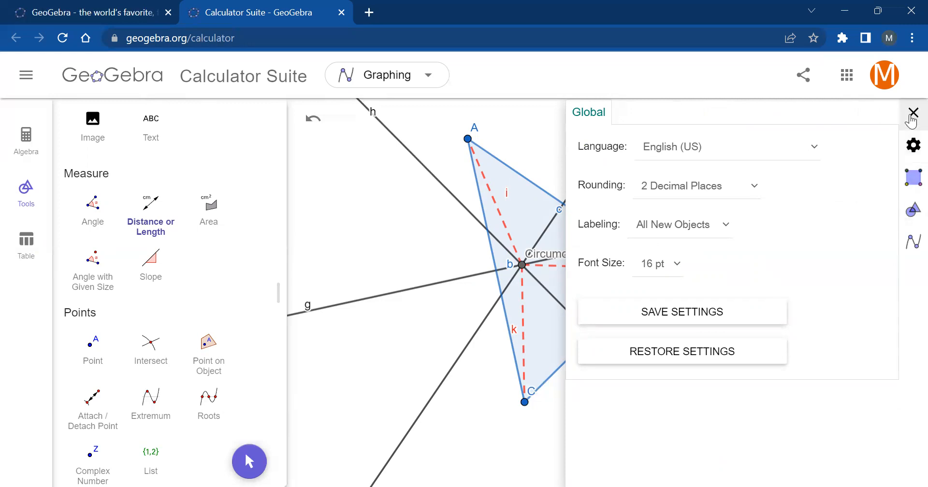
pyautogui.click(913, 113)
pyautogui.moveTo(615, 267); pyautogui.dragTo(805, 272)
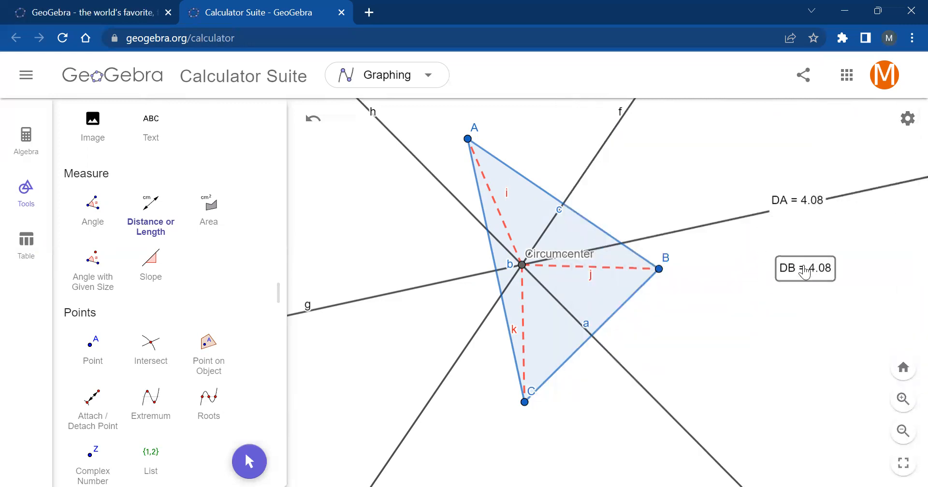
pyautogui.moveTo(810, 244); pyautogui.dragTo(806, 254)
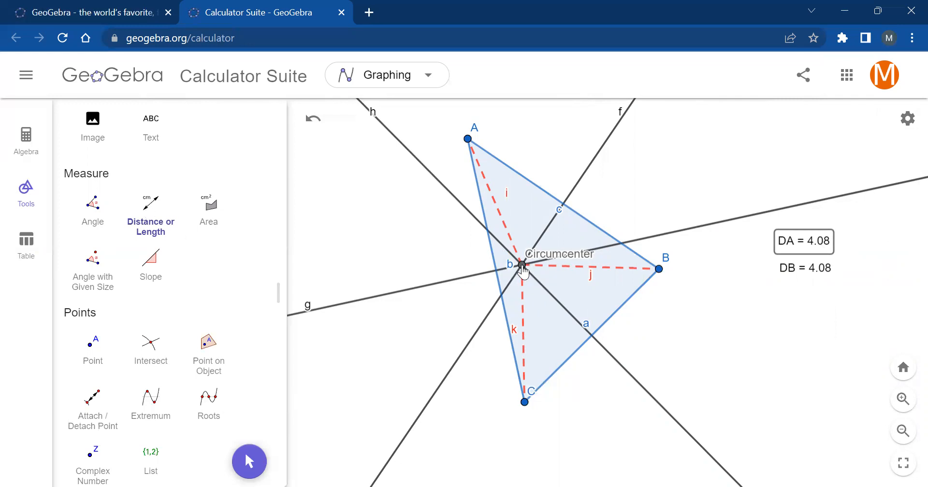
# - Measure the distance from the circumcenter to vertex C and place its text below the DB text with an absolute position on screen
pyautogui.click(522, 266)
pyautogui.click(525, 403)
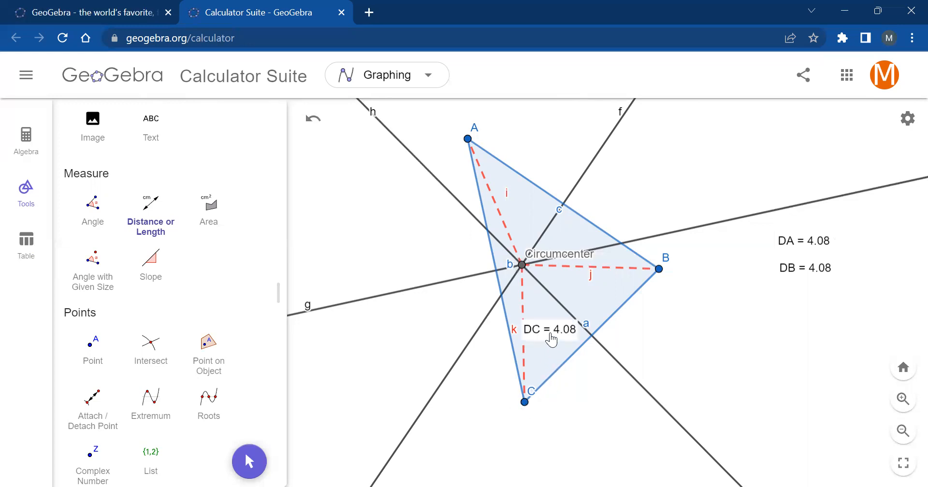
pyautogui.rightClick(550, 340)
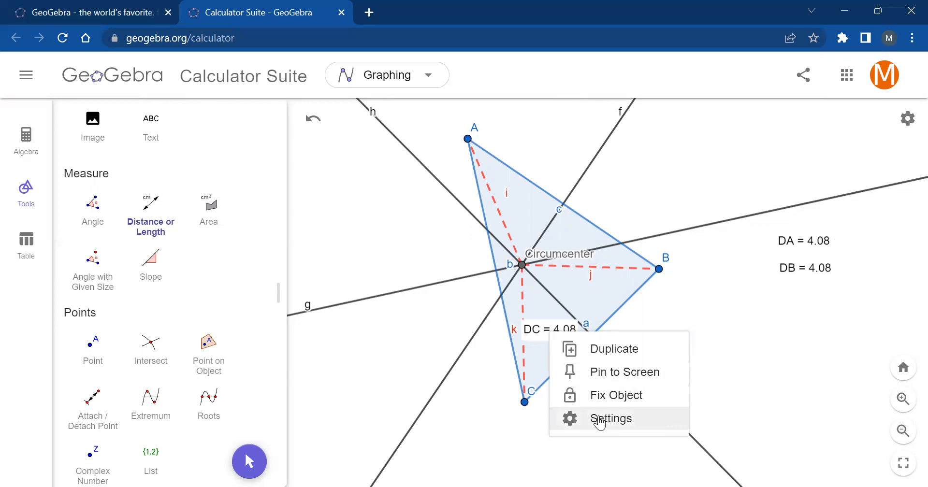
pyautogui.click(599, 419)
pyautogui.click(711, 122)
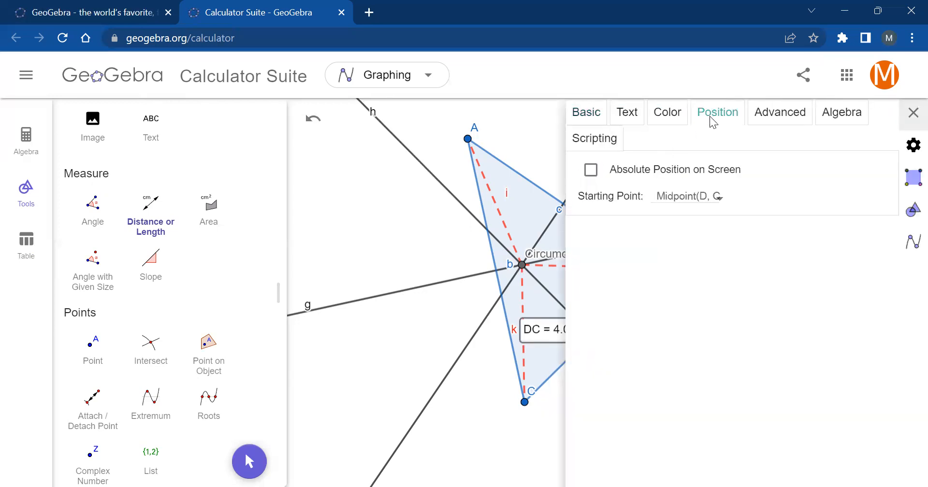
pyautogui.click(591, 169)
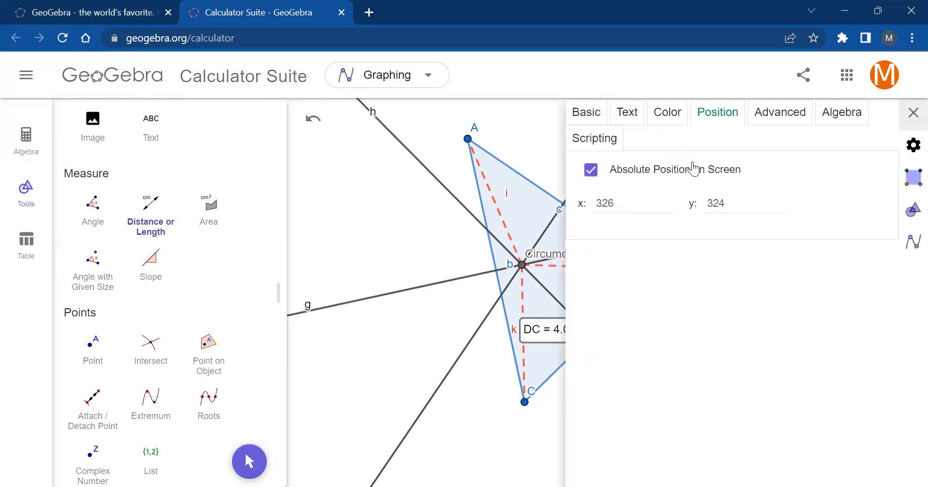
pyautogui.click(911, 148)
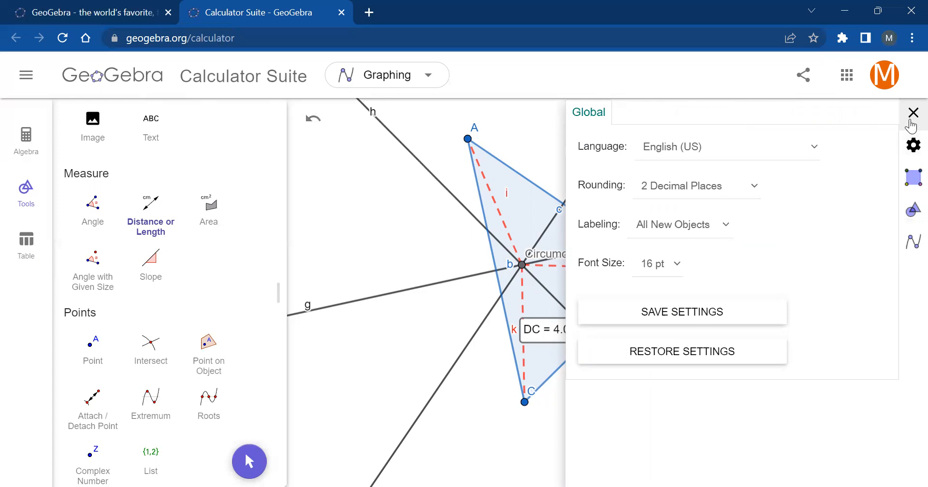
pyautogui.click(912, 113)
pyautogui.moveTo(546, 334); pyautogui.dragTo(802, 300)
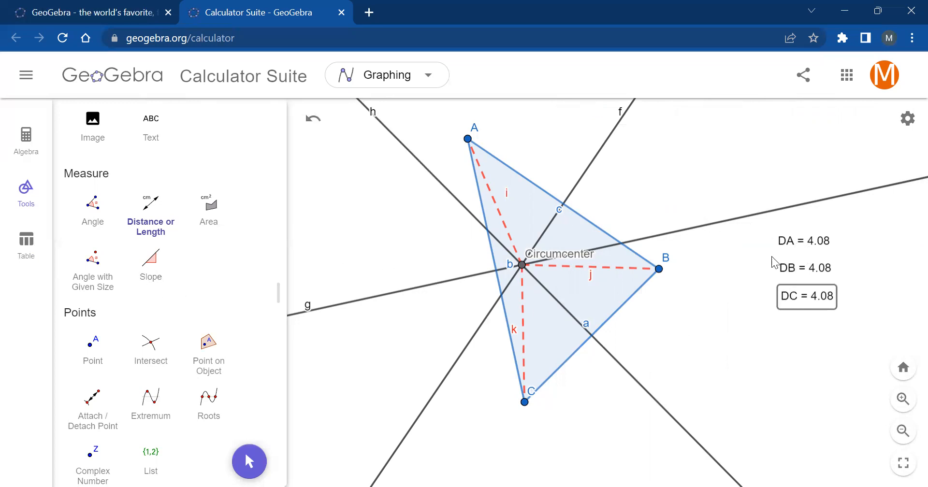
pyautogui.scroll(5, 127, 271)
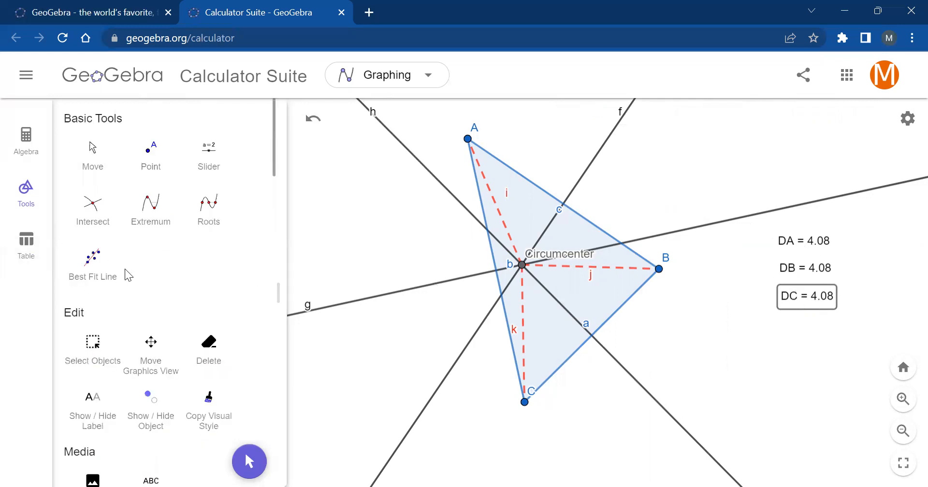
# - Reshape the triangle with the Move tool by relocating vertex B up and to the right, roughly level with vertex A
pyautogui.click(87, 153)
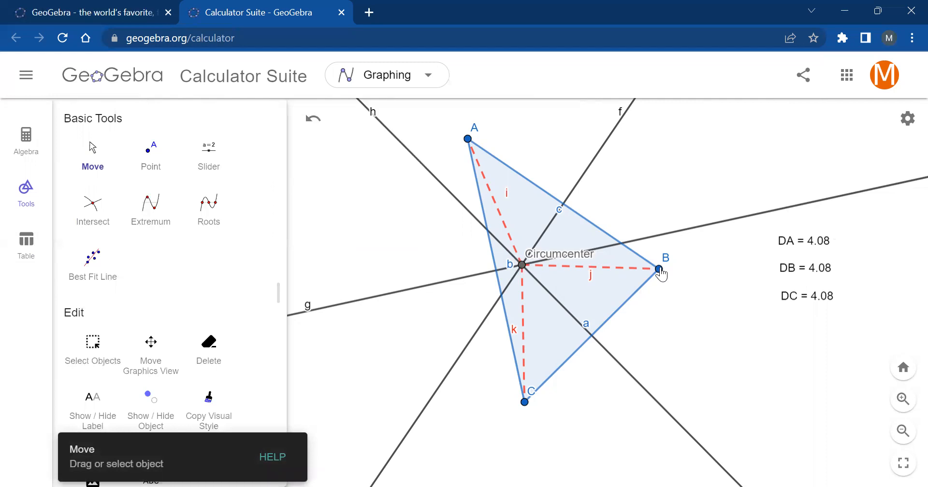
pyautogui.moveTo(659, 272); pyautogui.dragTo(808, 158)
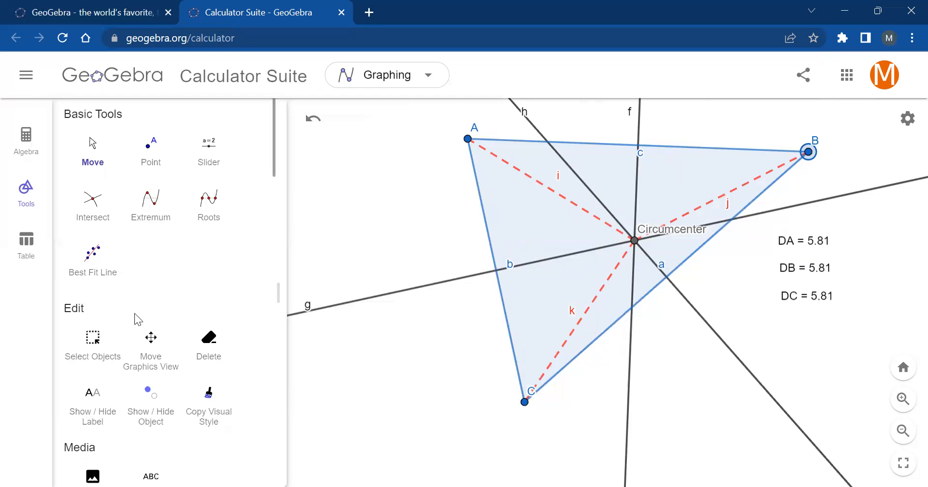
# - Add the text note "The distance from the circumcenter to each vertex is the same." below the two existing notes
pyautogui.scroll(-3, 134, 313)
pyautogui.click(157, 345)
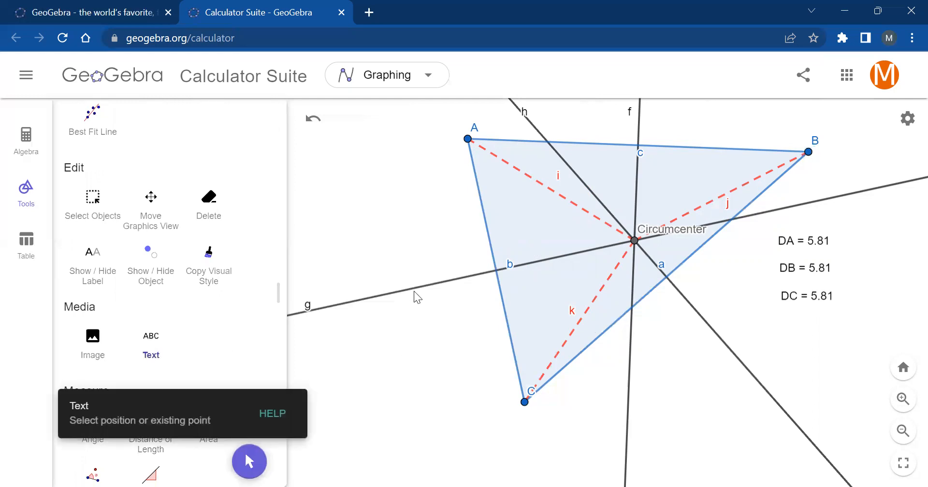
pyautogui.scroll(-3, 417, 297)
pyautogui.scroll(-5, 417, 297)
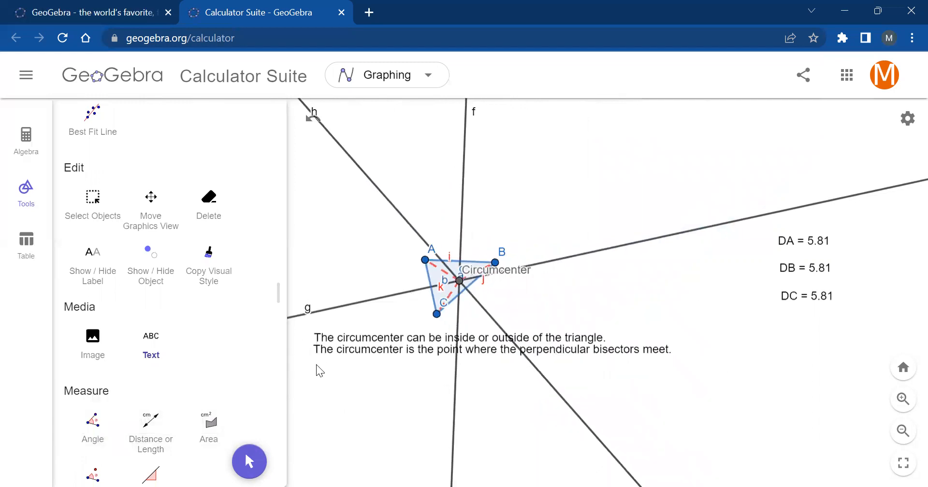
pyautogui.click(384, 398)
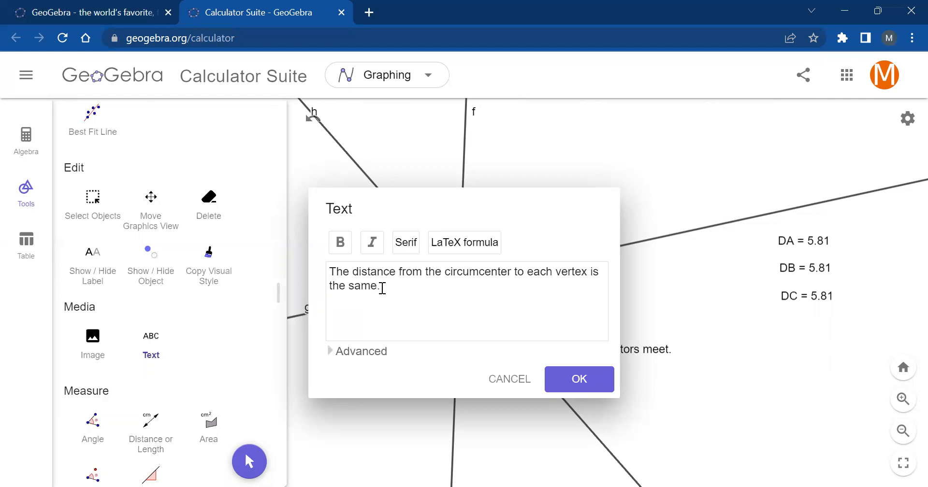
pyautogui.click(574, 384)
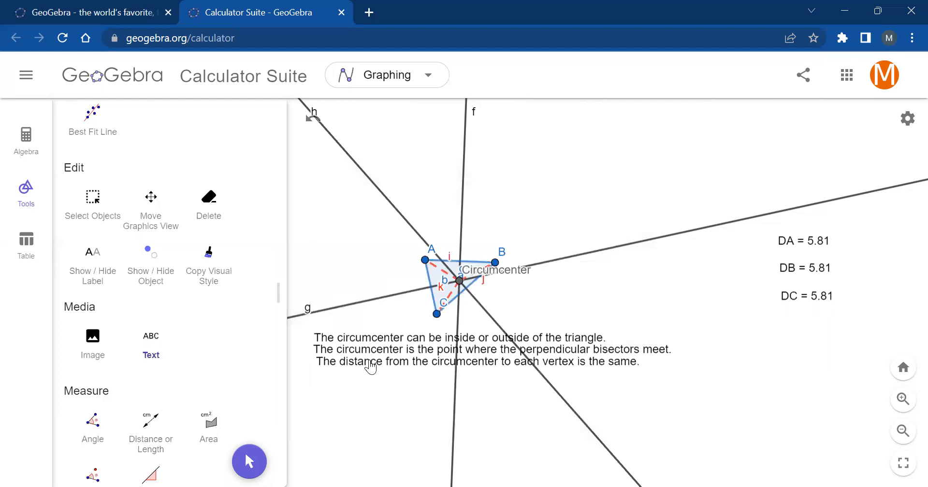
# - Reposition the perpendicular-bisector note and the vertex-distance note so the three notes are left-aligned and evenly spaced
pyautogui.moveTo(370, 367)
pyautogui.mouseDown()
pyautogui.moveTo(373, 379)
pyautogui.moveTo(366, 371)
pyautogui.moveTo(377, 363)
pyautogui.mouseUp()
pyautogui.scroll(3, 183, 208)
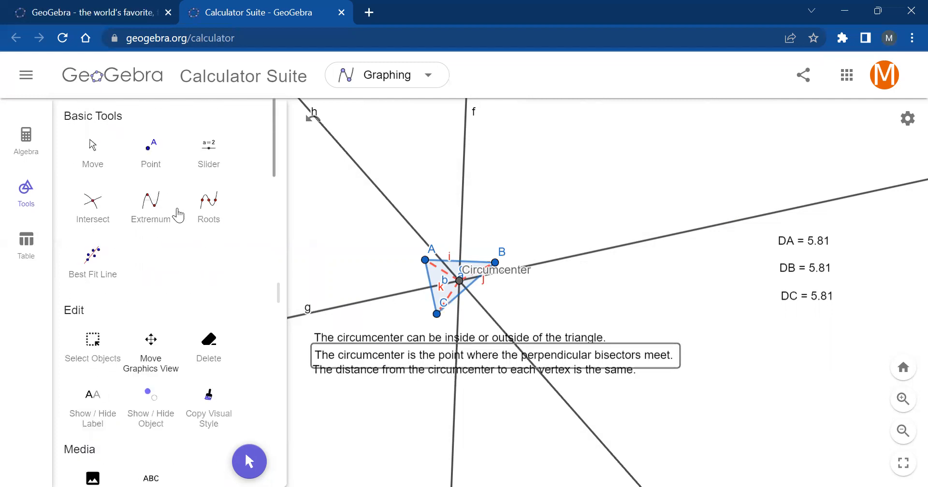
pyautogui.click(95, 159)
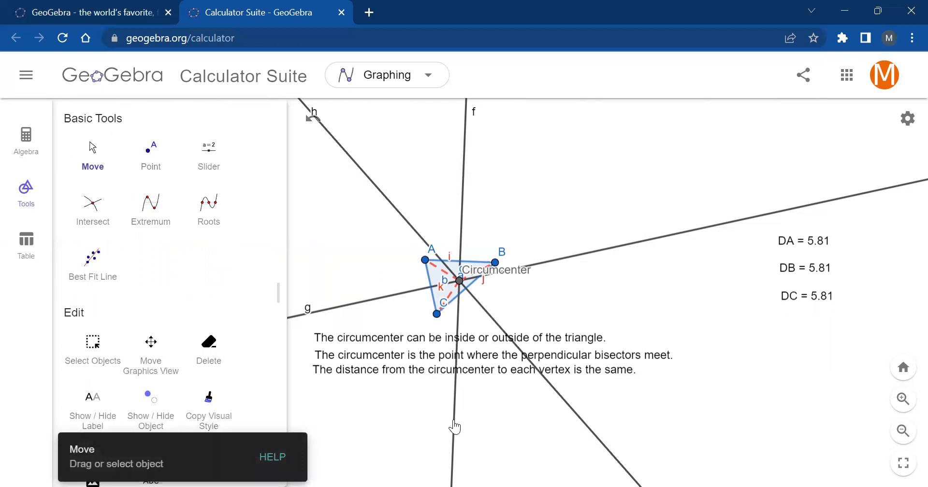
pyautogui.moveTo(382, 376); pyautogui.dragTo(383, 379)
pyautogui.click(99, 161)
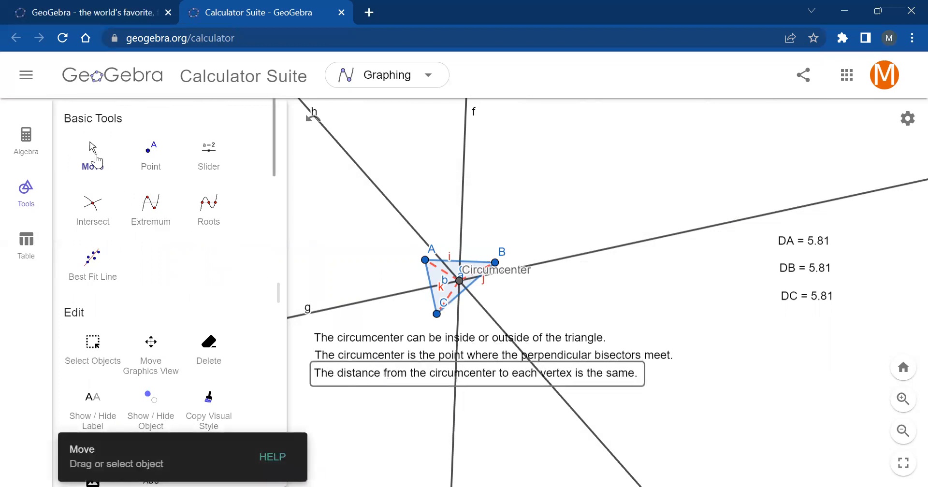
pyautogui.click(314, 198)
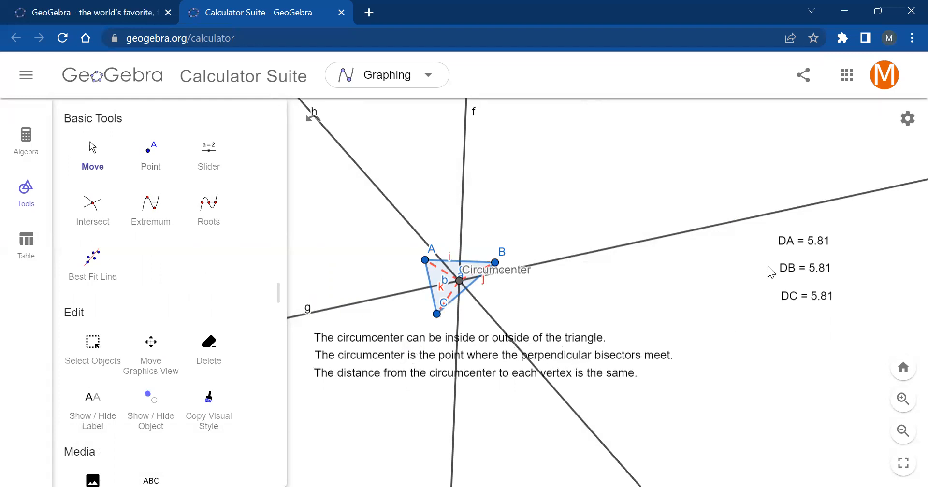
# - Nudge the DC distance text slightly left so it lines up under the DB text
pyautogui.click(809, 303)
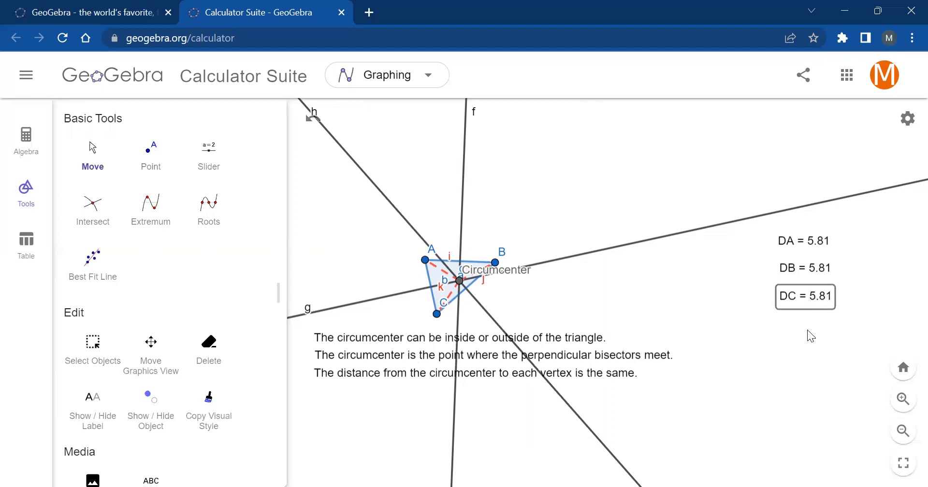
pyautogui.rightClick(768, 332)
pyautogui.click(747, 310)
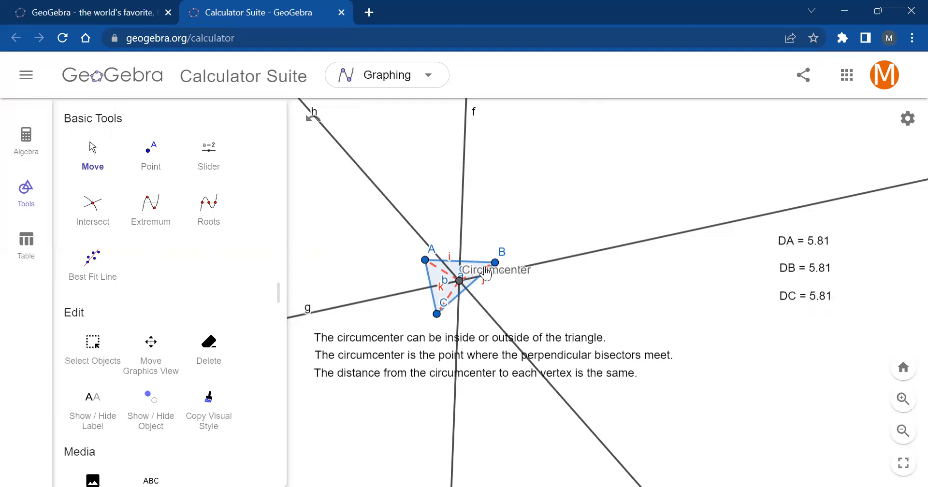
# - Reshape the triangle by moving vertex B down and back up, leaving it slightly right of its starting position
pyautogui.scroll(5, 485, 278)
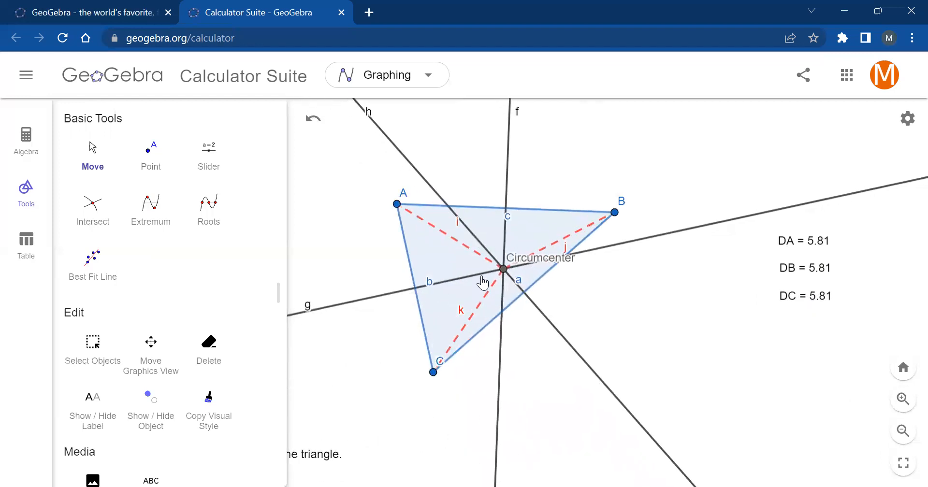
pyautogui.moveTo(617, 213); pyautogui.dragTo(677, 248)
pyautogui.moveTo(679, 280); pyautogui.dragTo(626, 220)
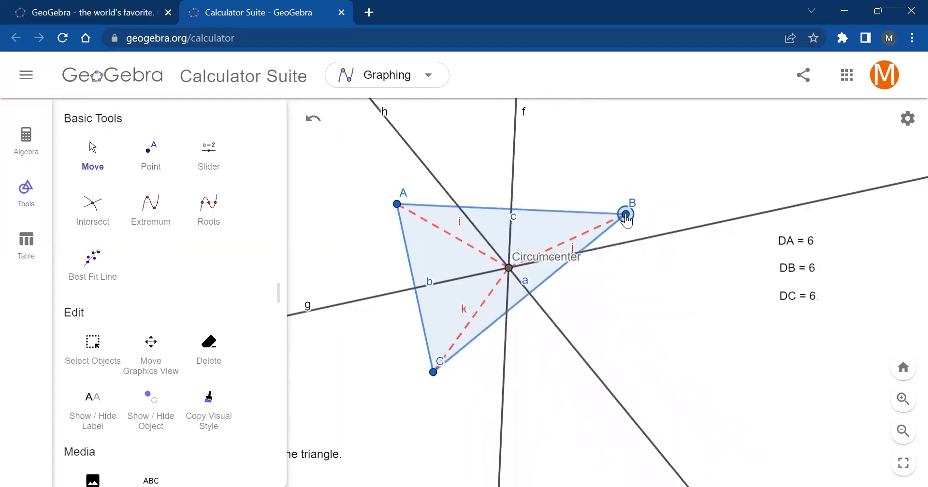